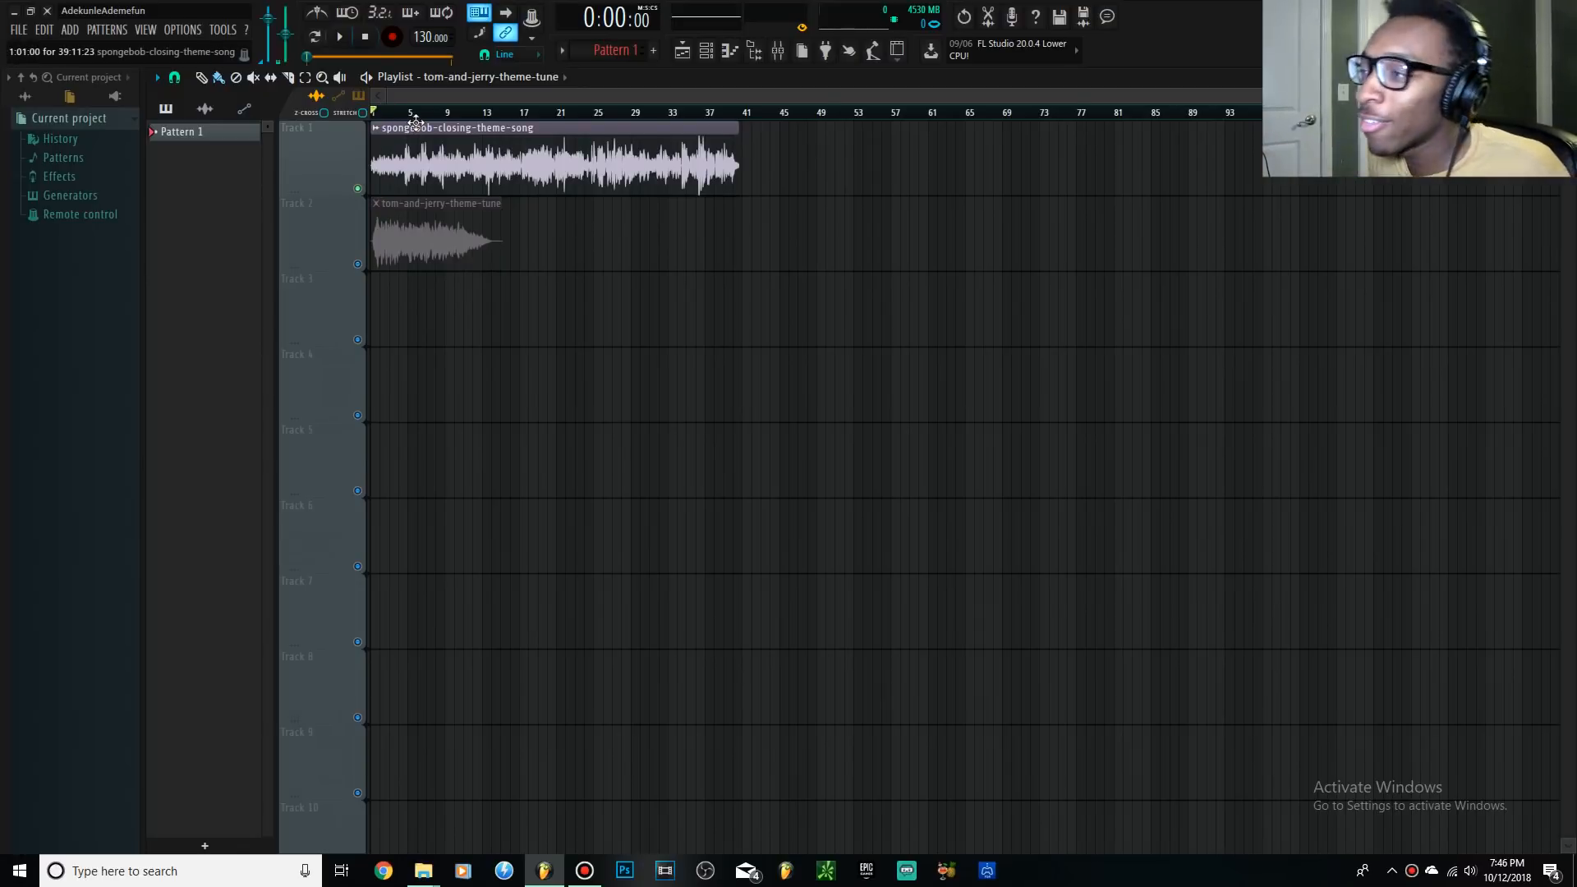
- Play the SpongeBob closing theme, and solo Track 2 to hear the Tom and Jerry theme tune
key(space)
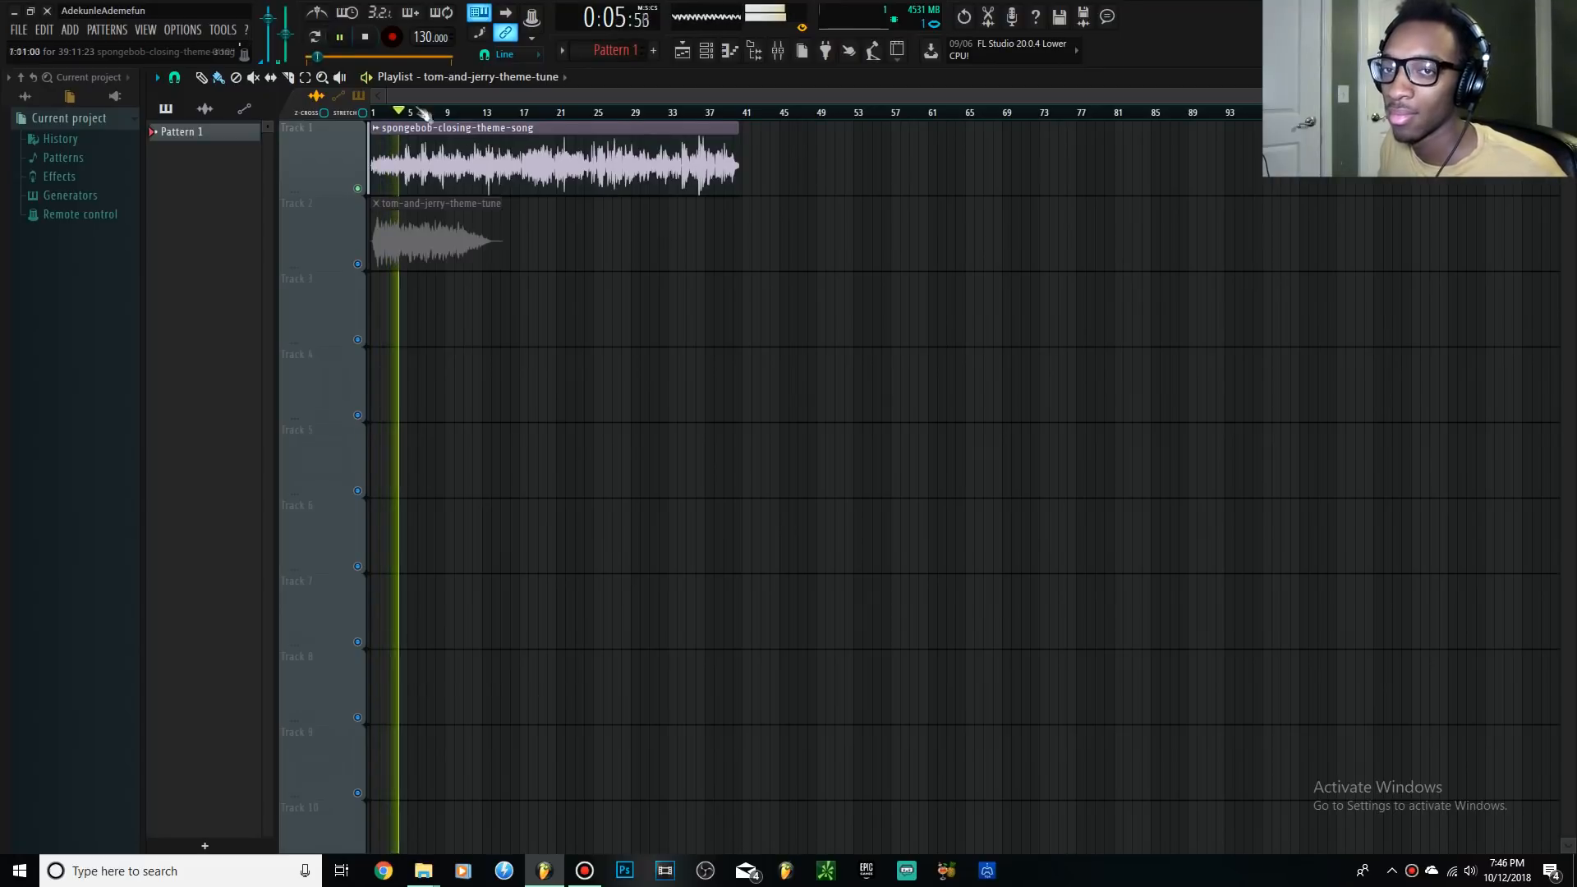
key(space)
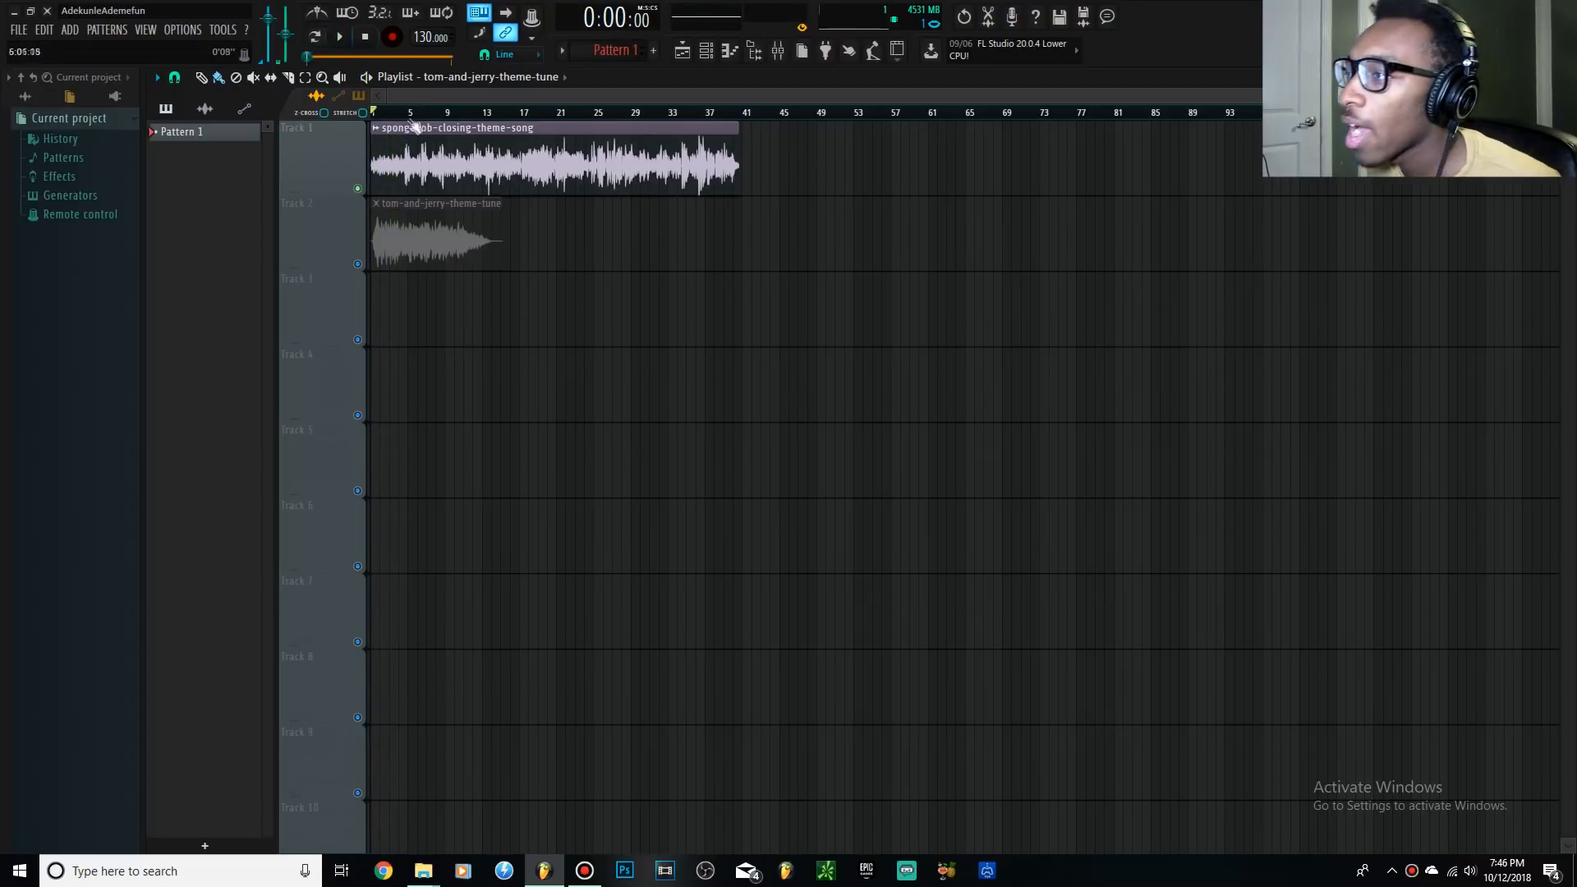
right_click(358, 265)
key(space)
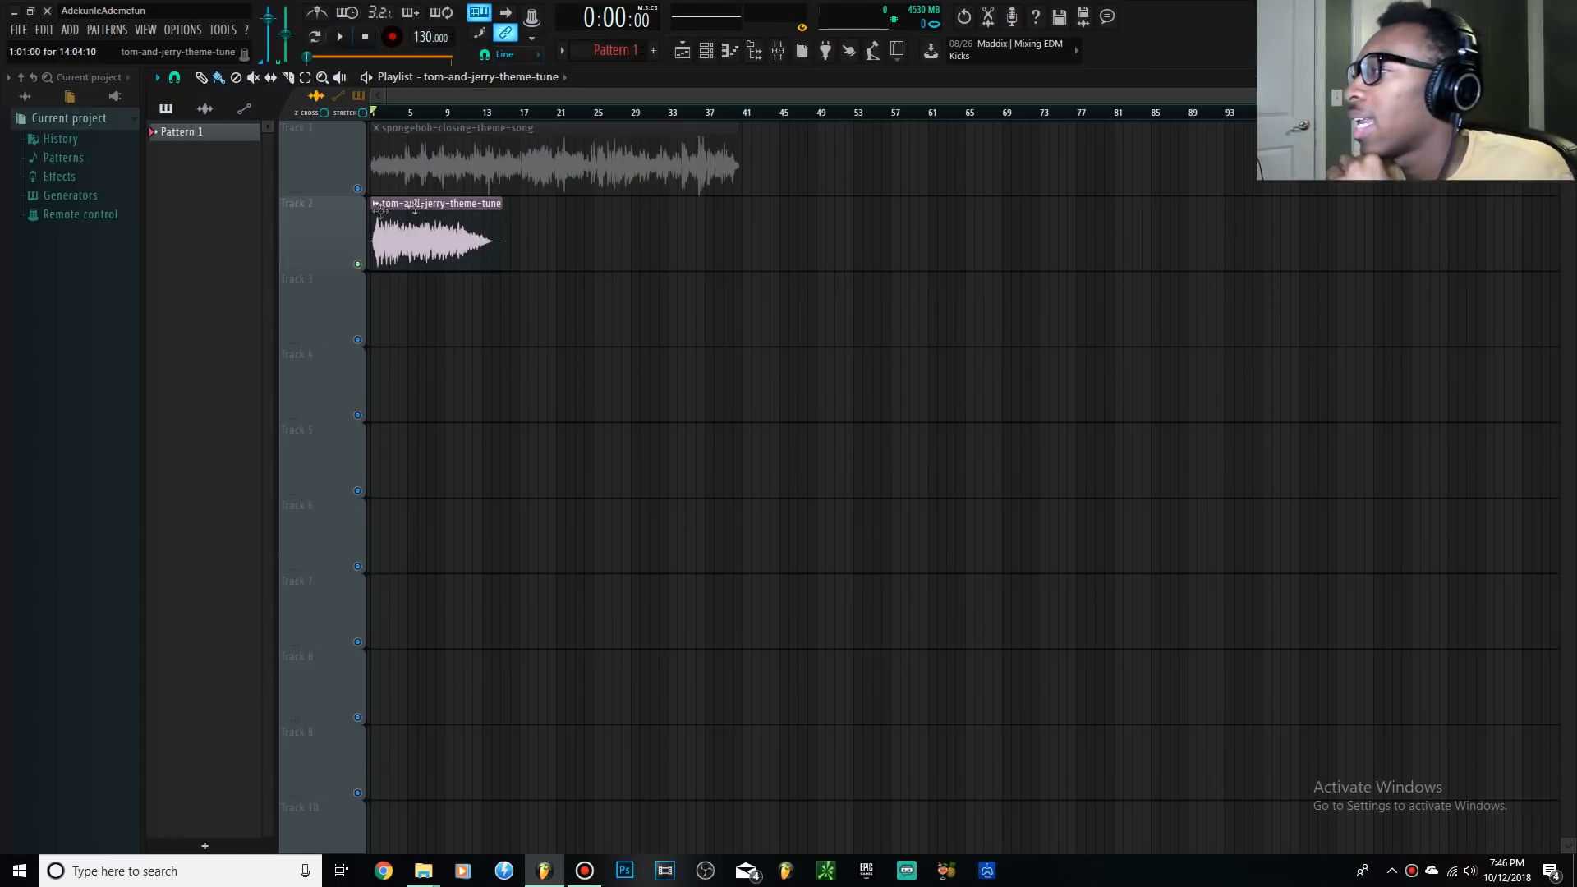
- Return from the mixer to the playlist and stop the sample selection playing in Edison
click(777, 50)
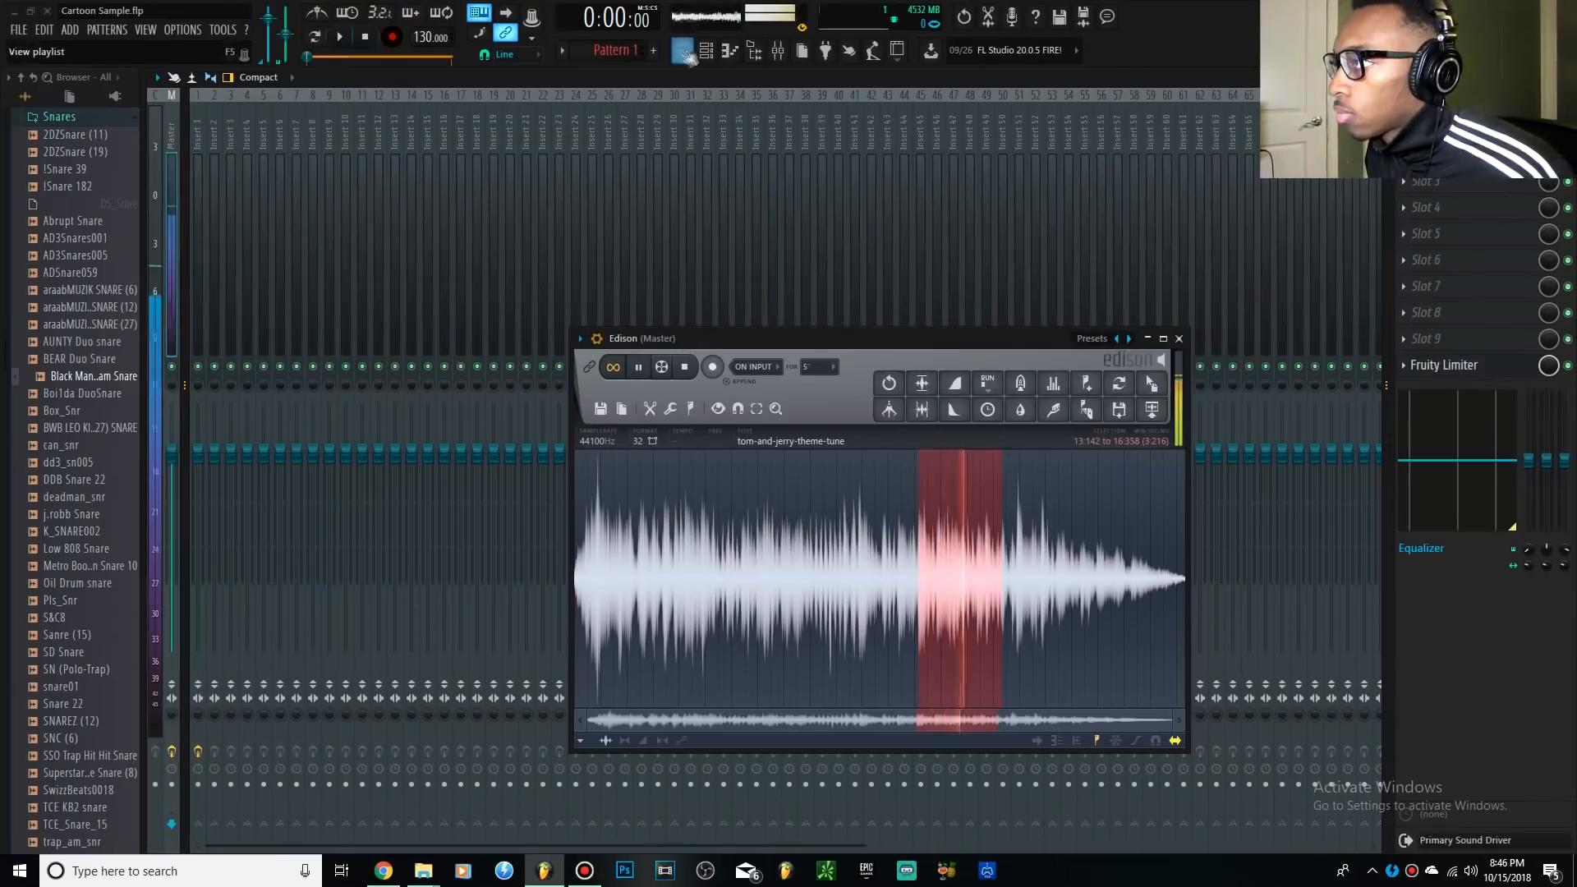
key(F5)
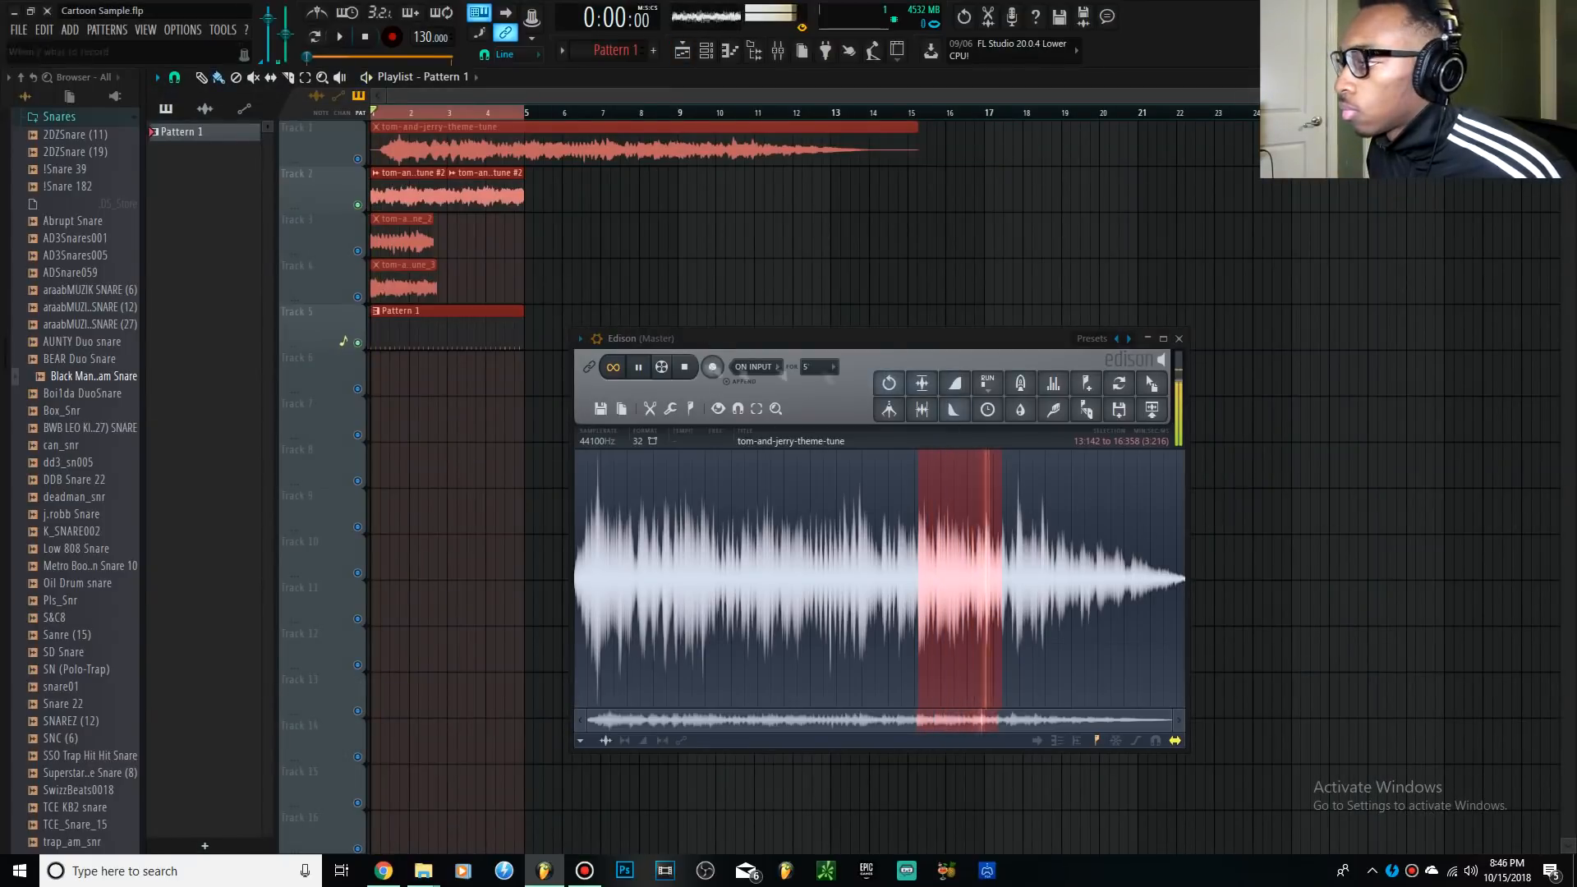
click(684, 368)
- Solo Track 4 and stretch its tom-and-jerry-theme-tune_3 clip to two full bars
right_click(357, 297)
key(space)
scroll(662, 278, up, 5)
key(space)
click(317, 96)
drag(600, 285, 635, 285)
key(space)
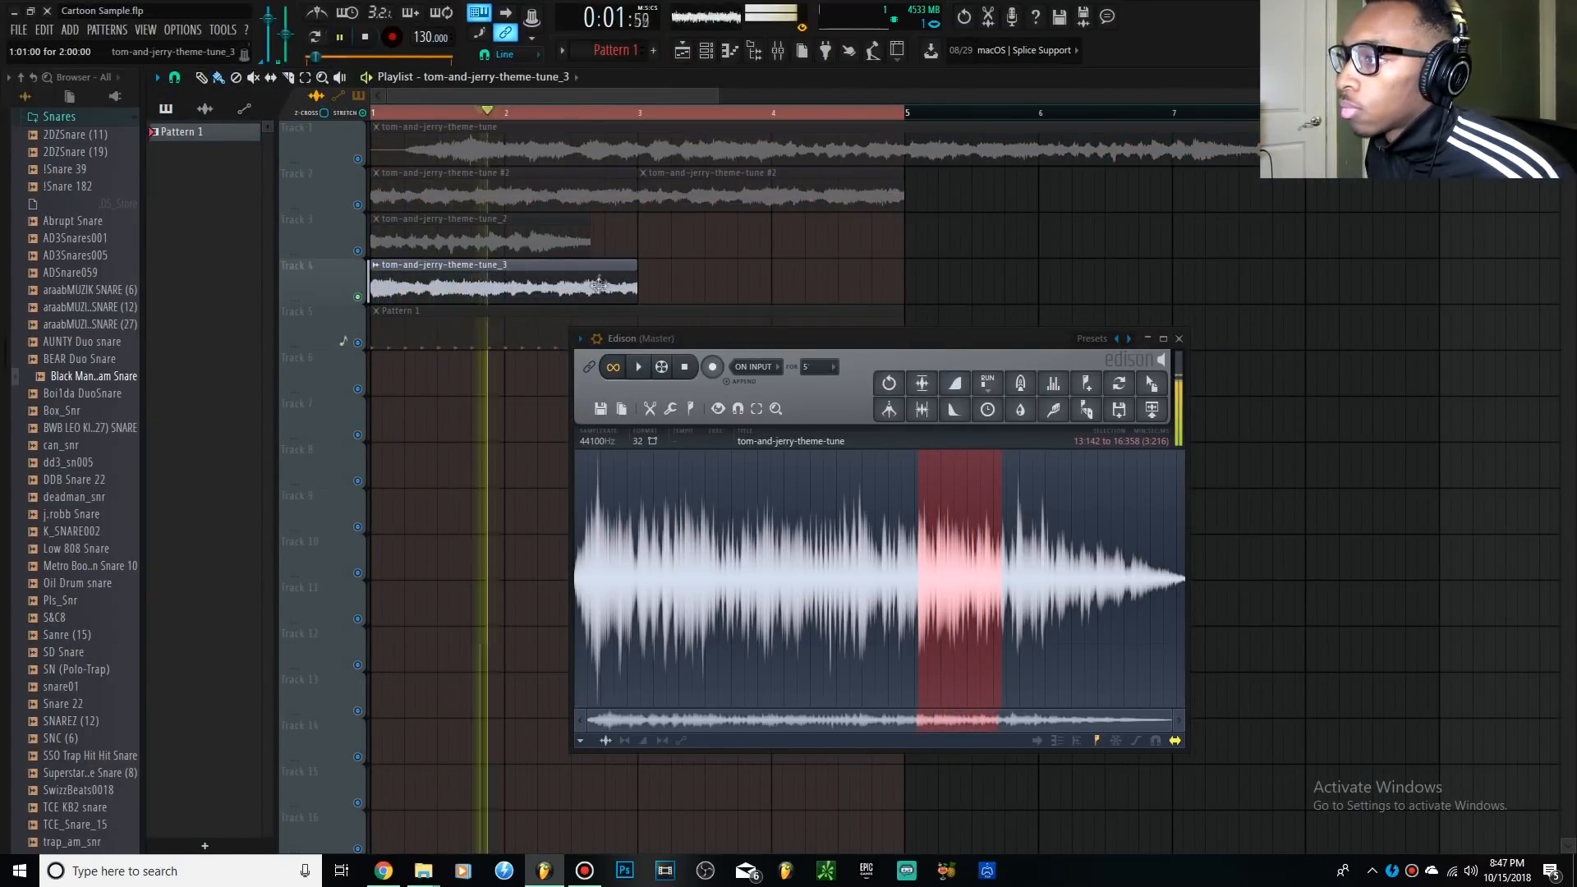
- Toggle the mute of the Pattern 1 track and play the arrangement back to compare the sample with the drums
click(357, 343)
key(space)
key(space)
key(space)
key(space)
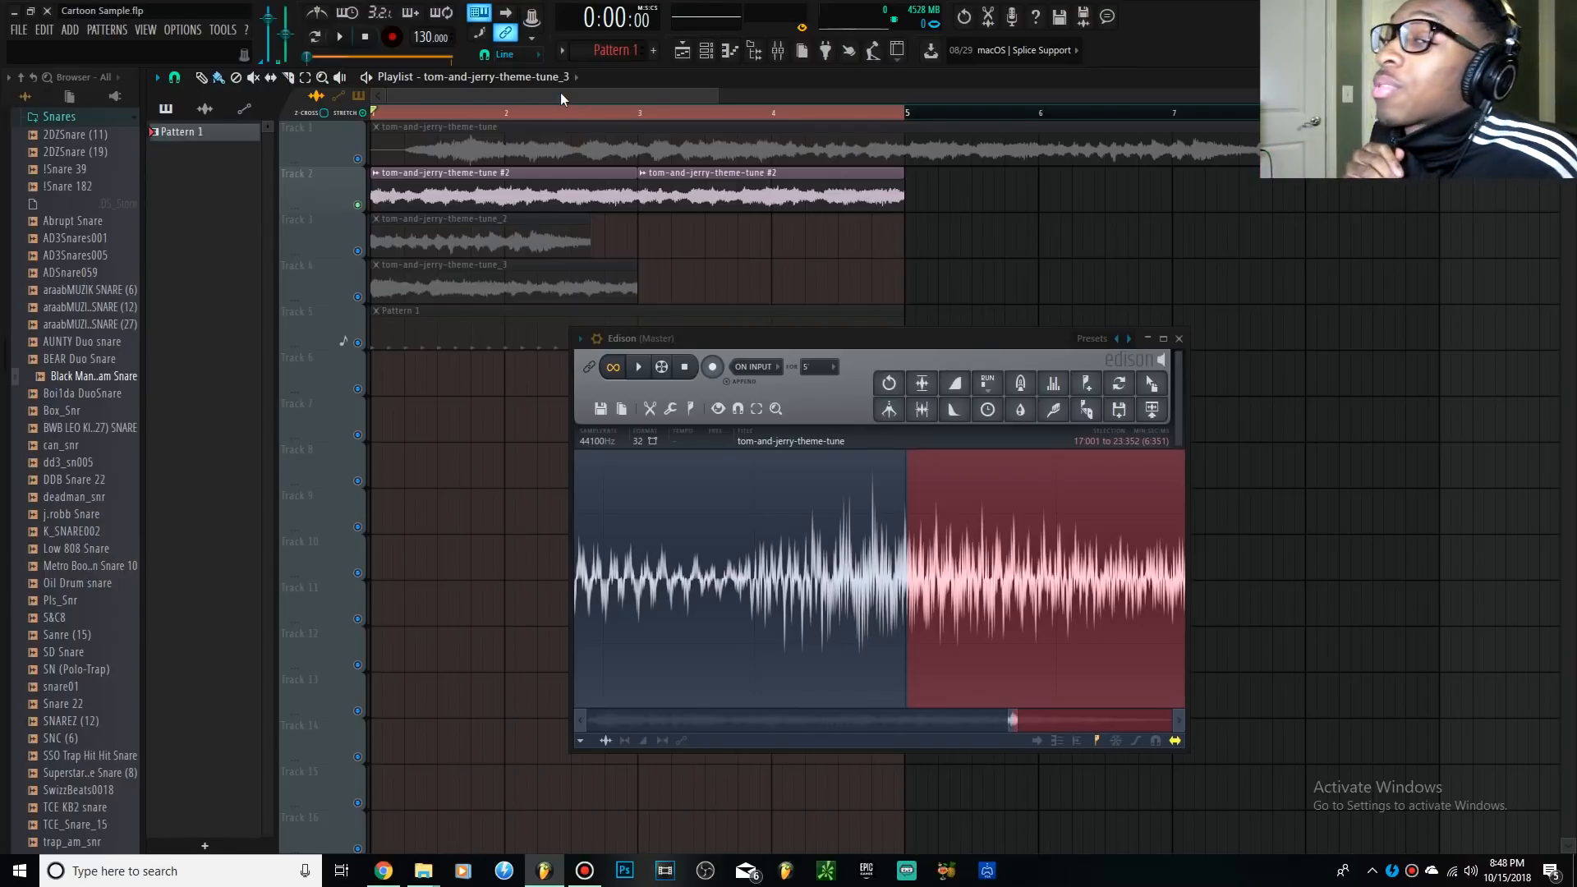
- Solo Track 2 again and minimize the Edison window, placing it clear of the playlist clips
right_click(358, 204)
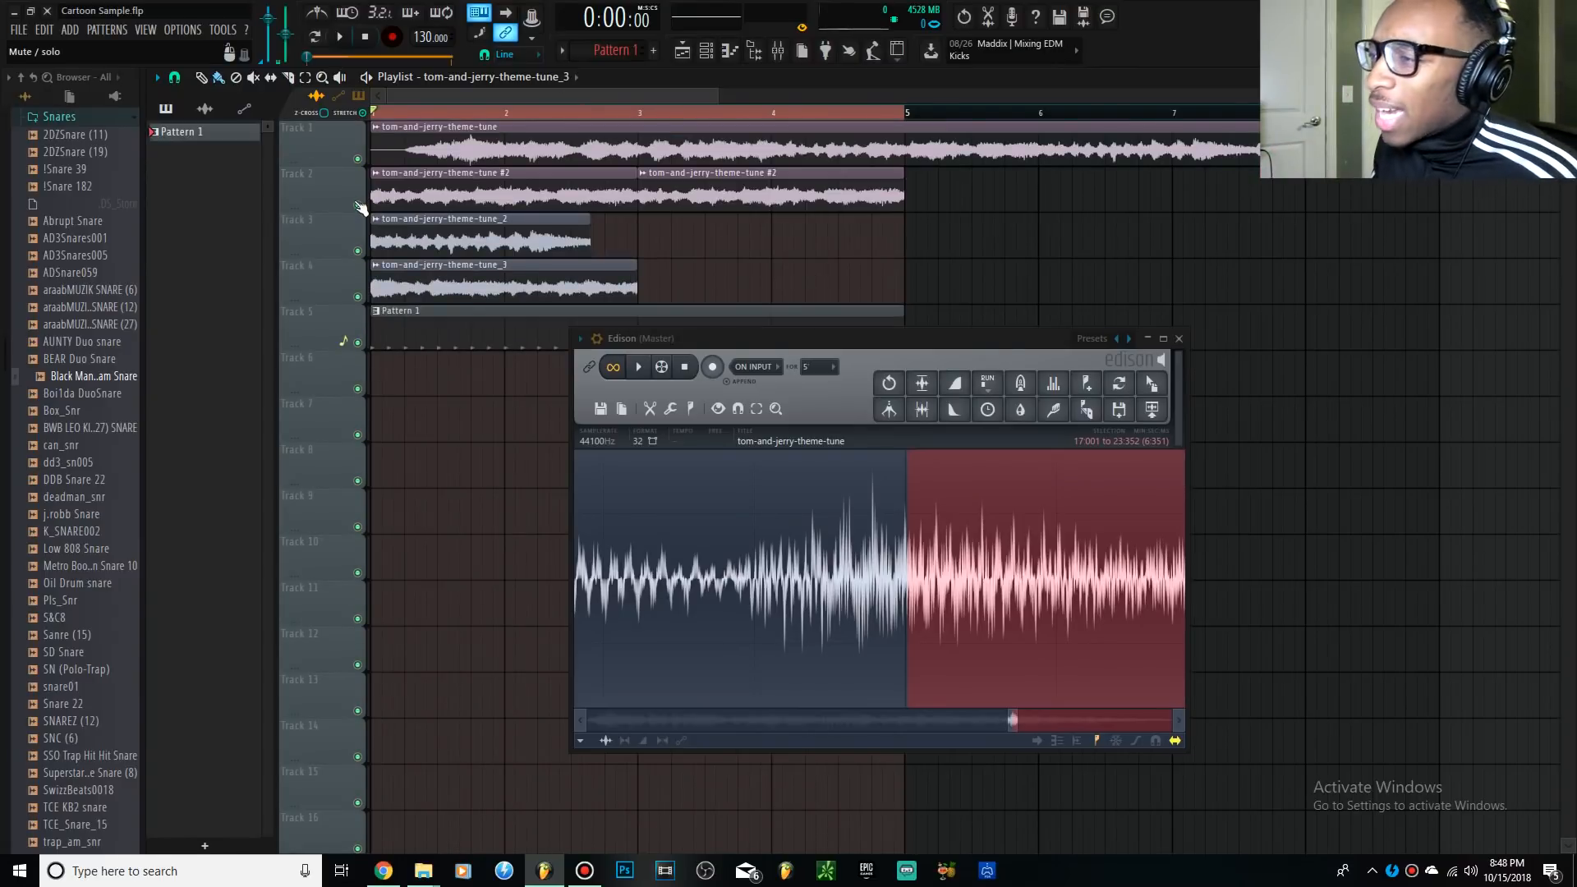
right_click(358, 204)
click(1147, 338)
drag(1121, 340, 1308, 320)
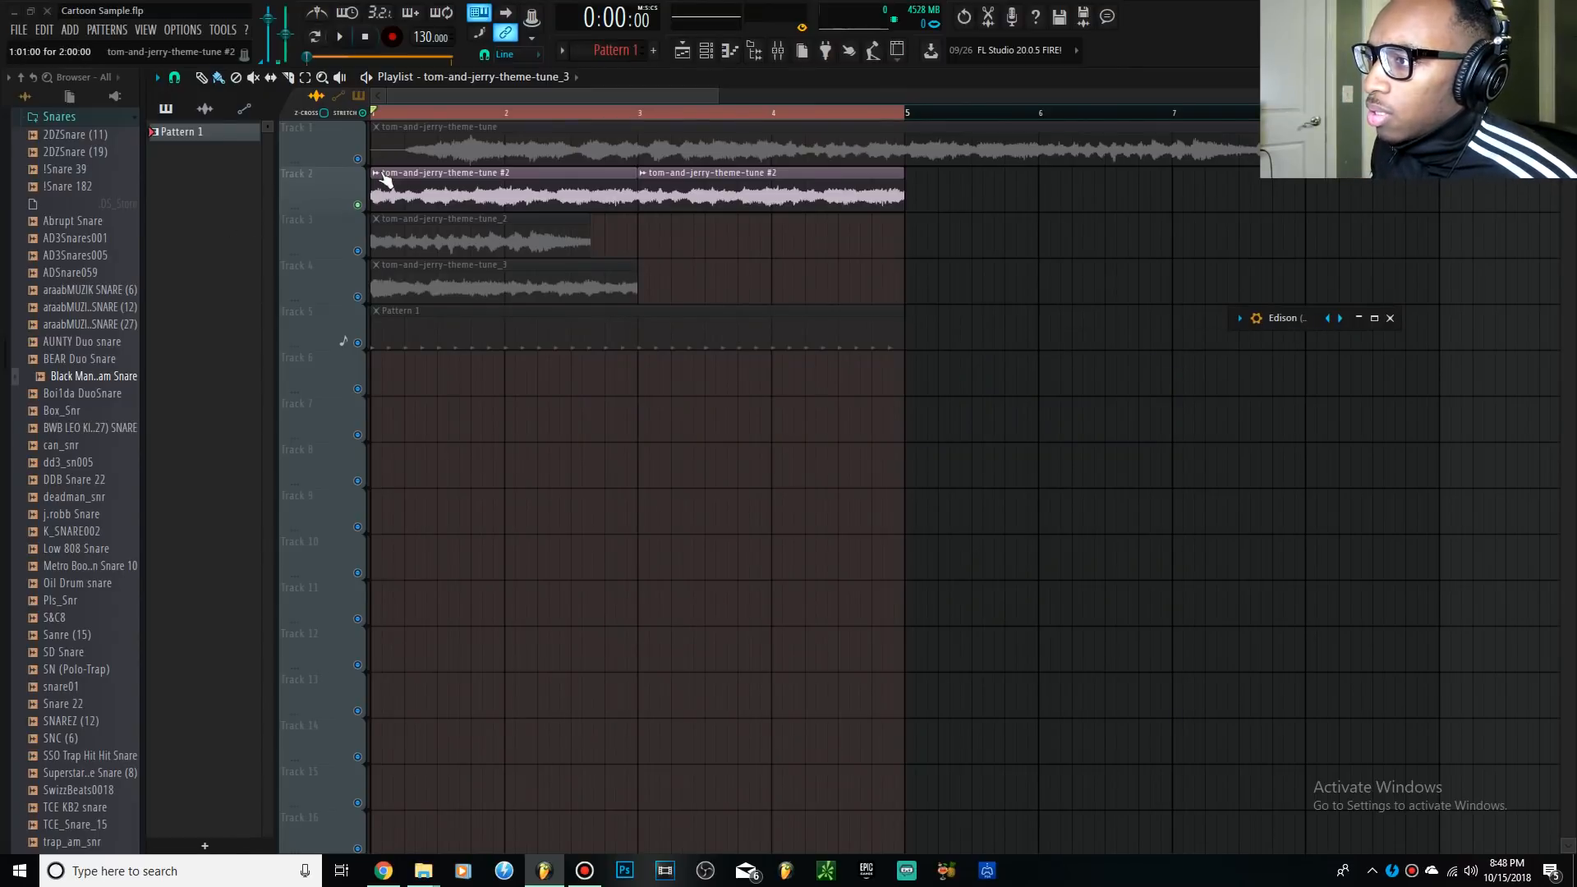
- Select all playlist clips and play the looped tom-and-jerry-theme-tune #2 sample on Track 2
key(ctrl+a)
key(space)
scroll(526, 190, down, 5)
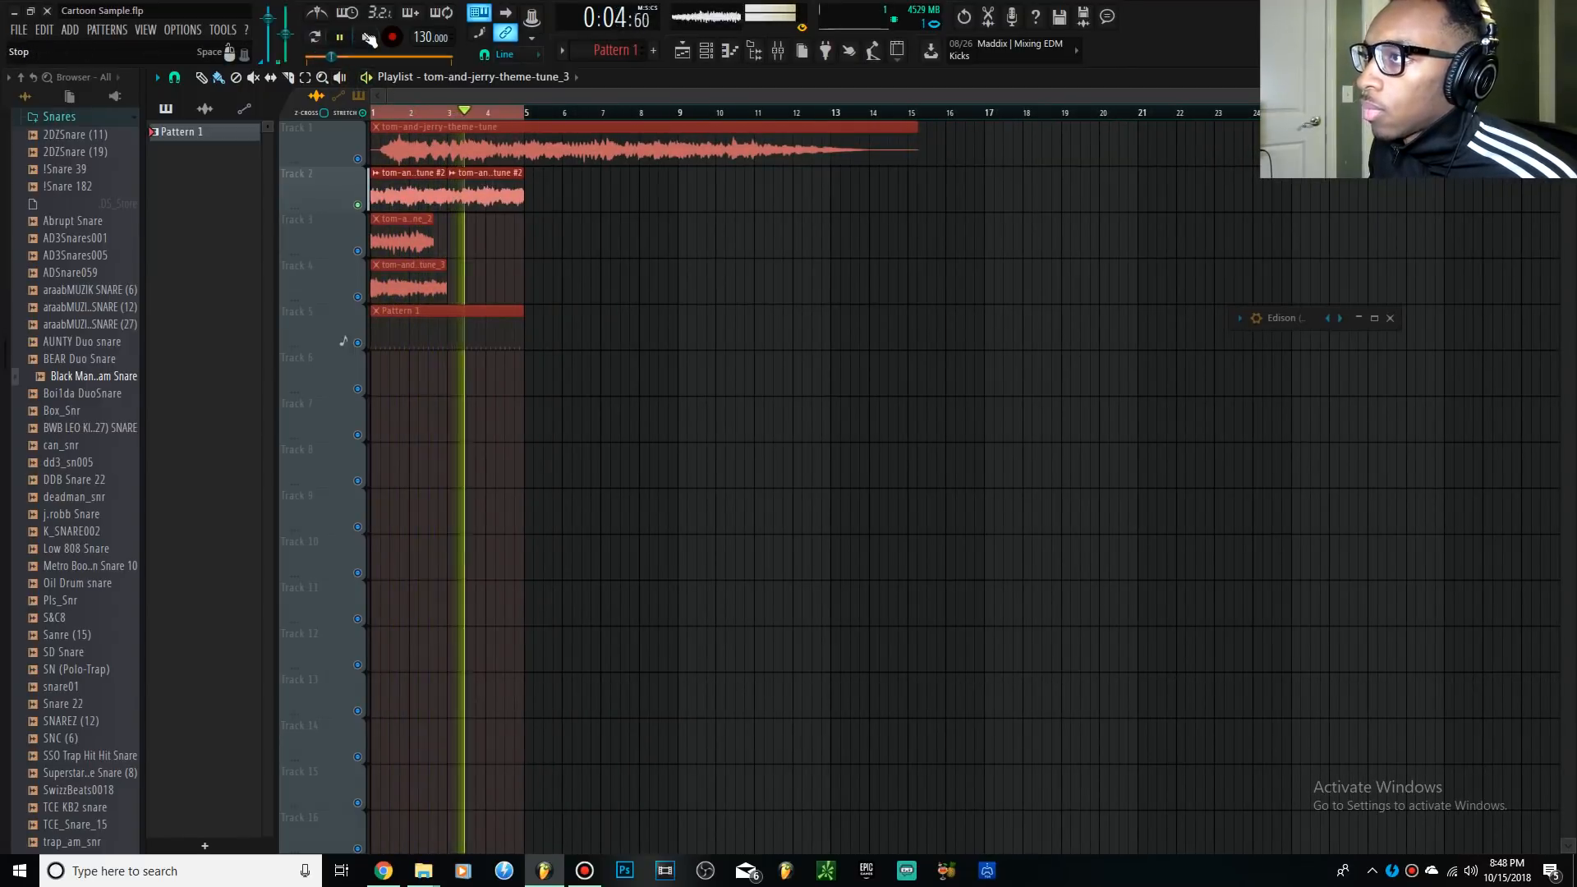
click(365, 36)
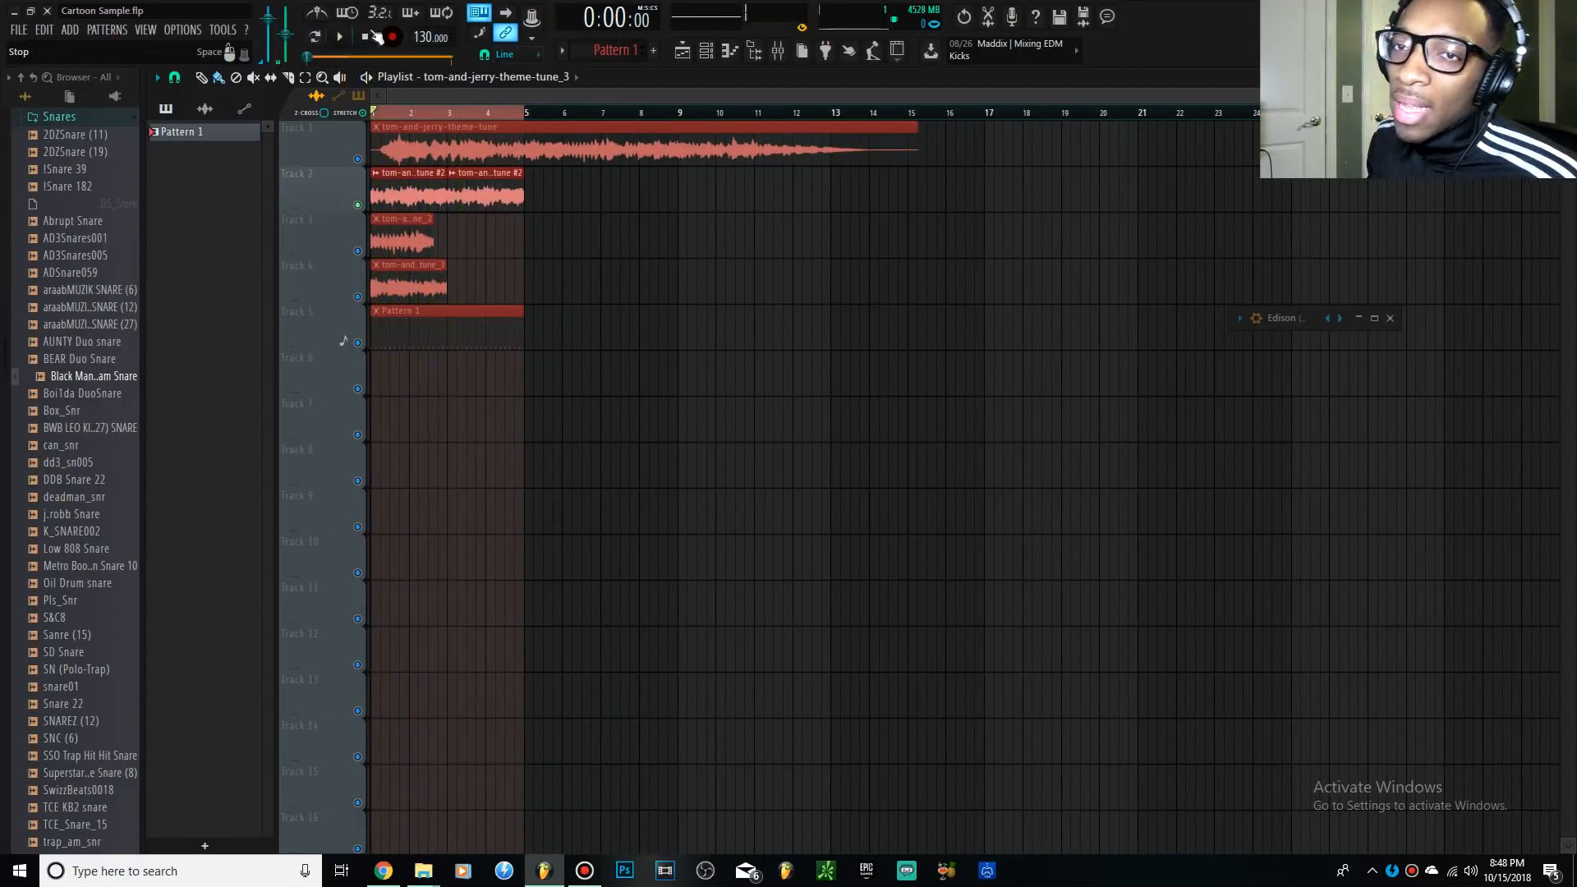
- Examine the Parametric EQ 2 curve on mixer Insert 1 and the sample's routing in the channel rack
click(779, 51)
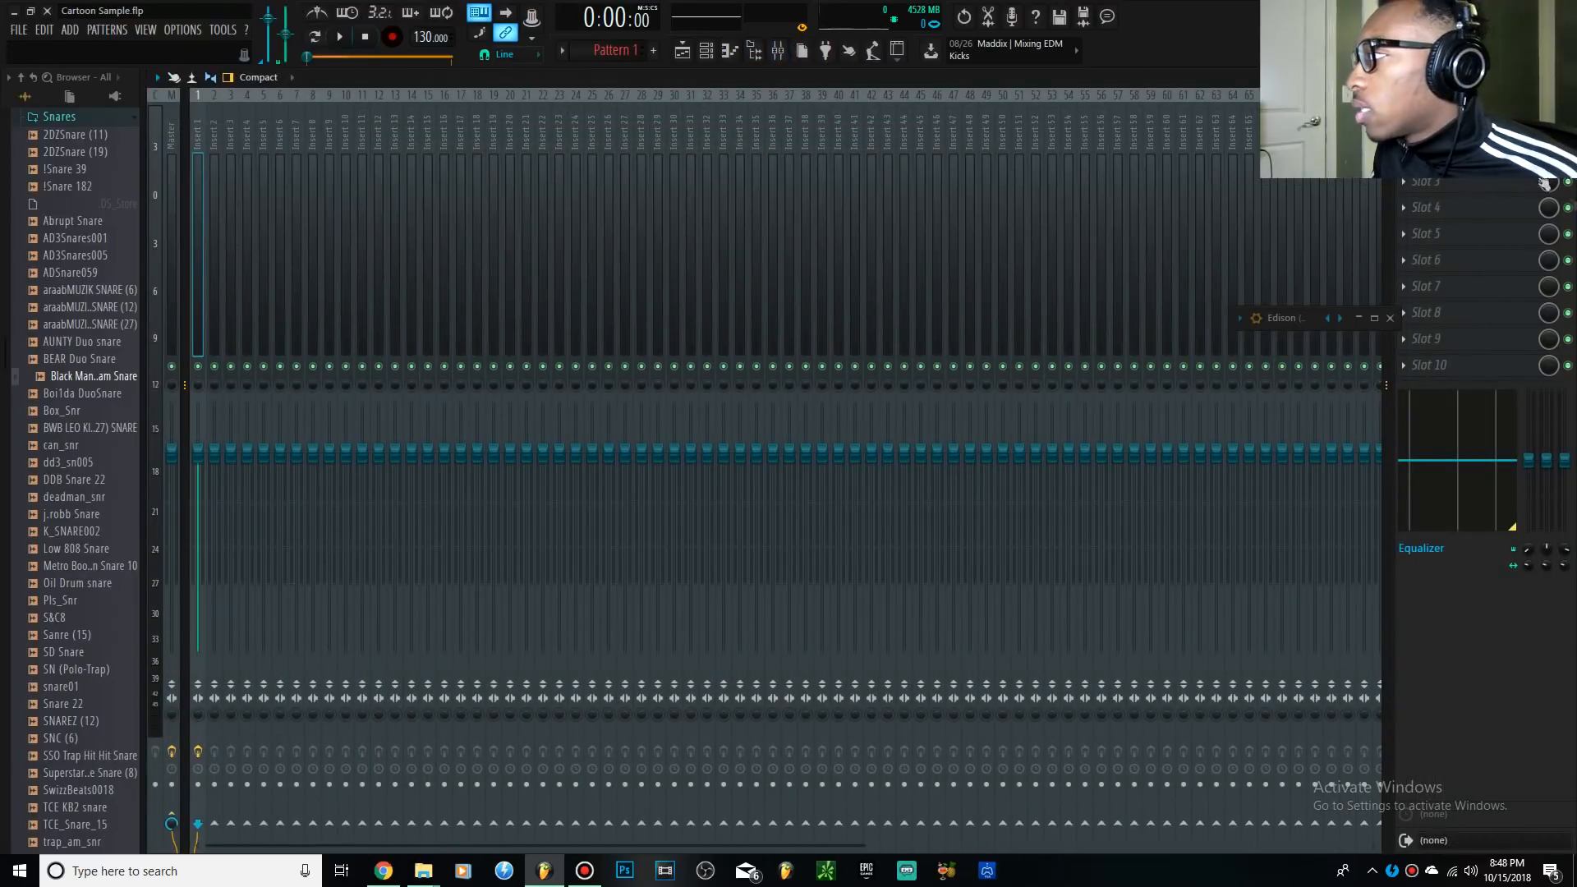
click(1465, 129)
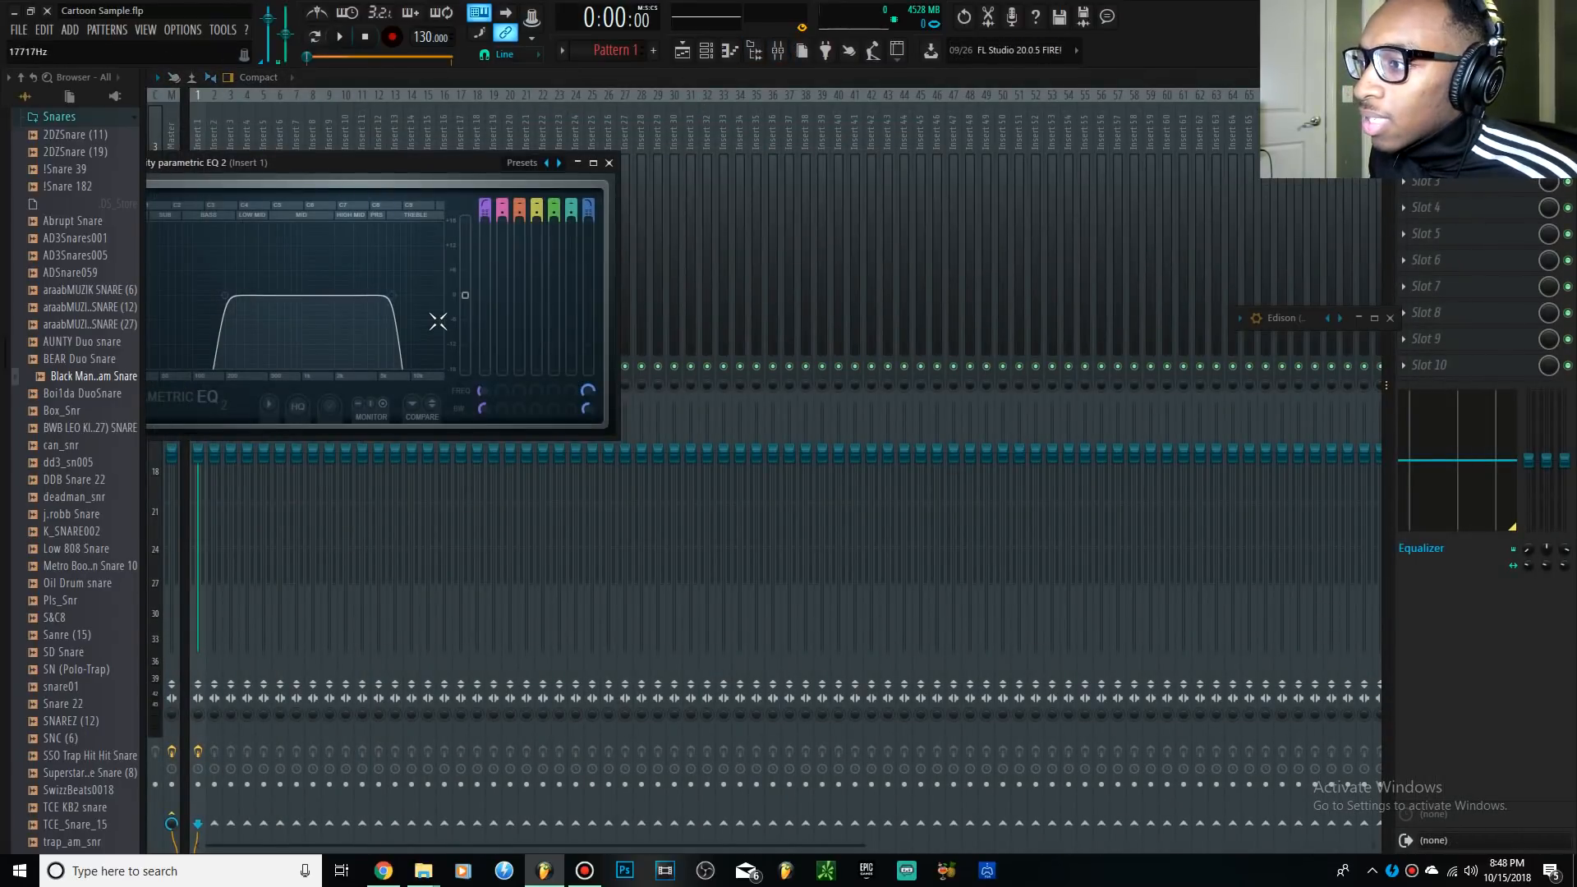
click(706, 51)
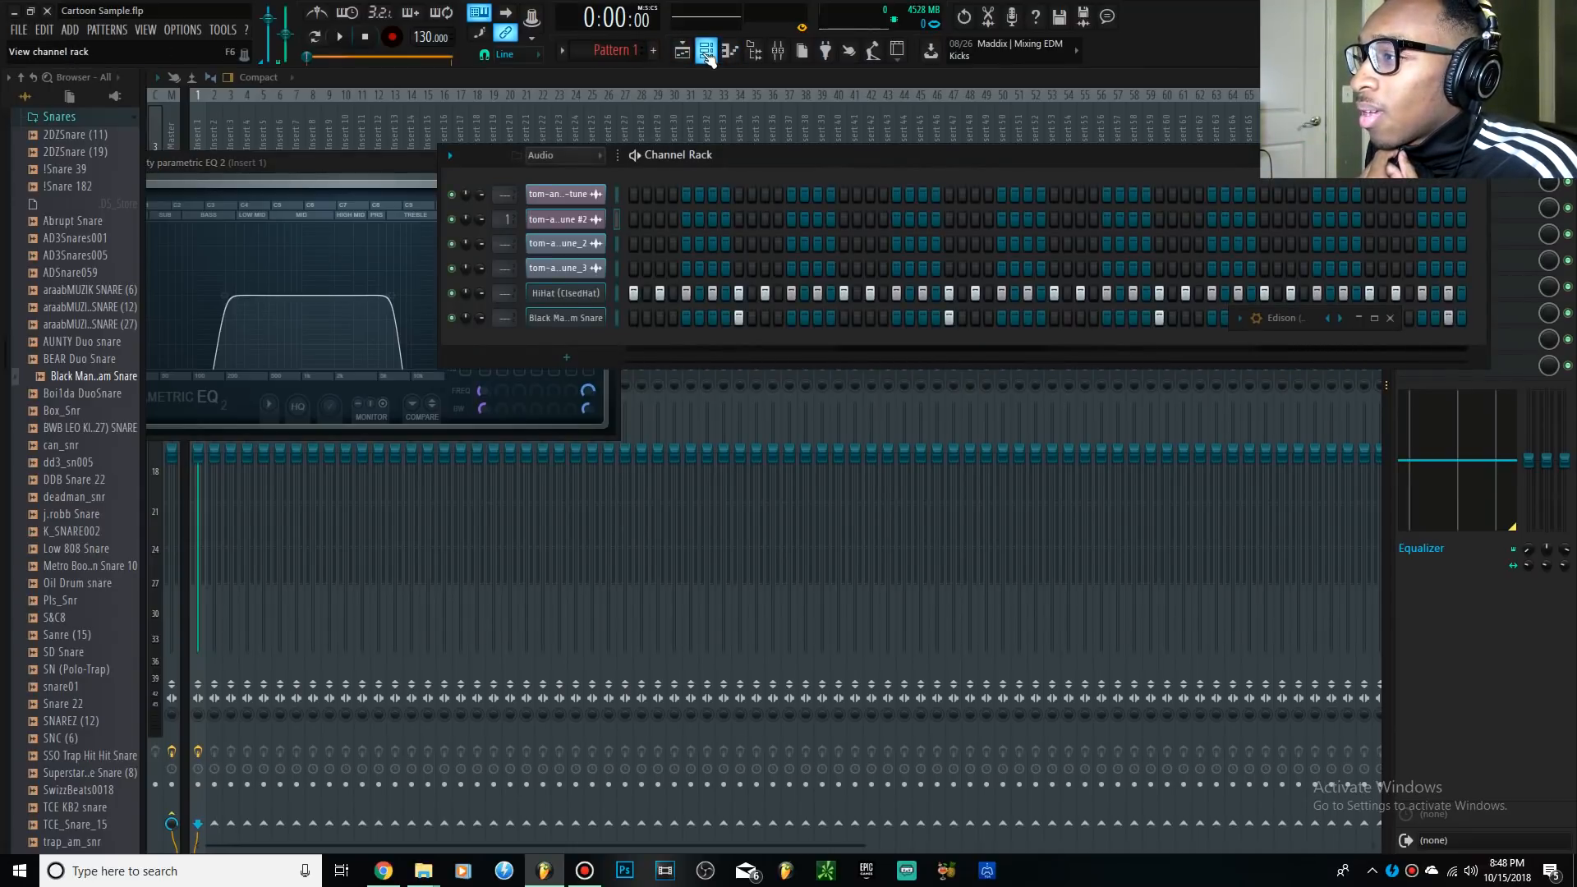
click(201, 137)
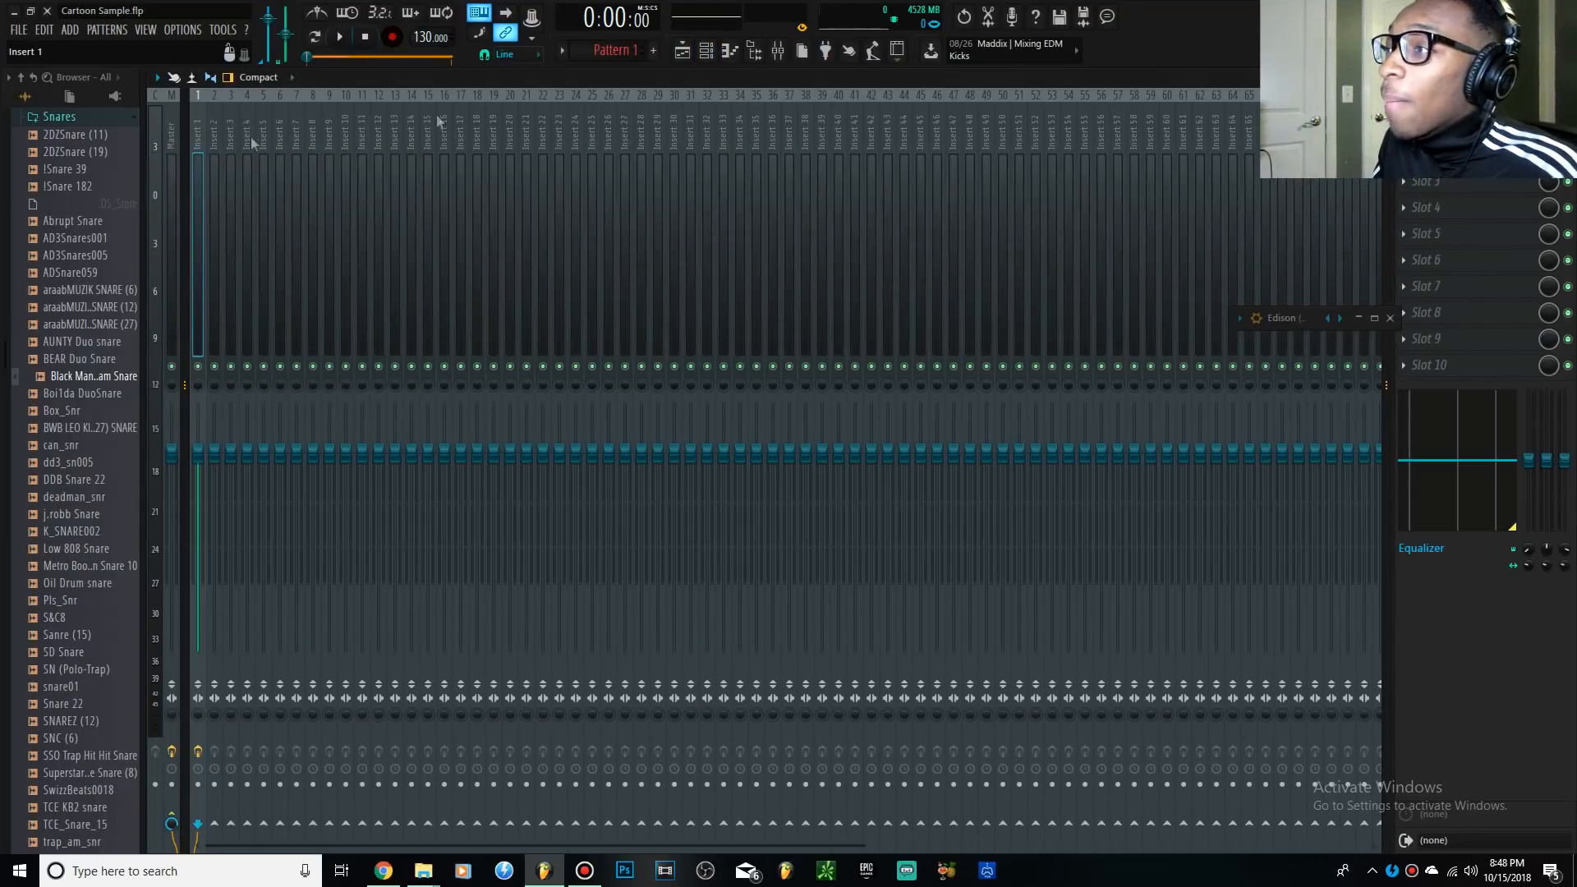
- Return to the playlist and move the minimized Edison window off the channel rack's snare row
click(685, 52)
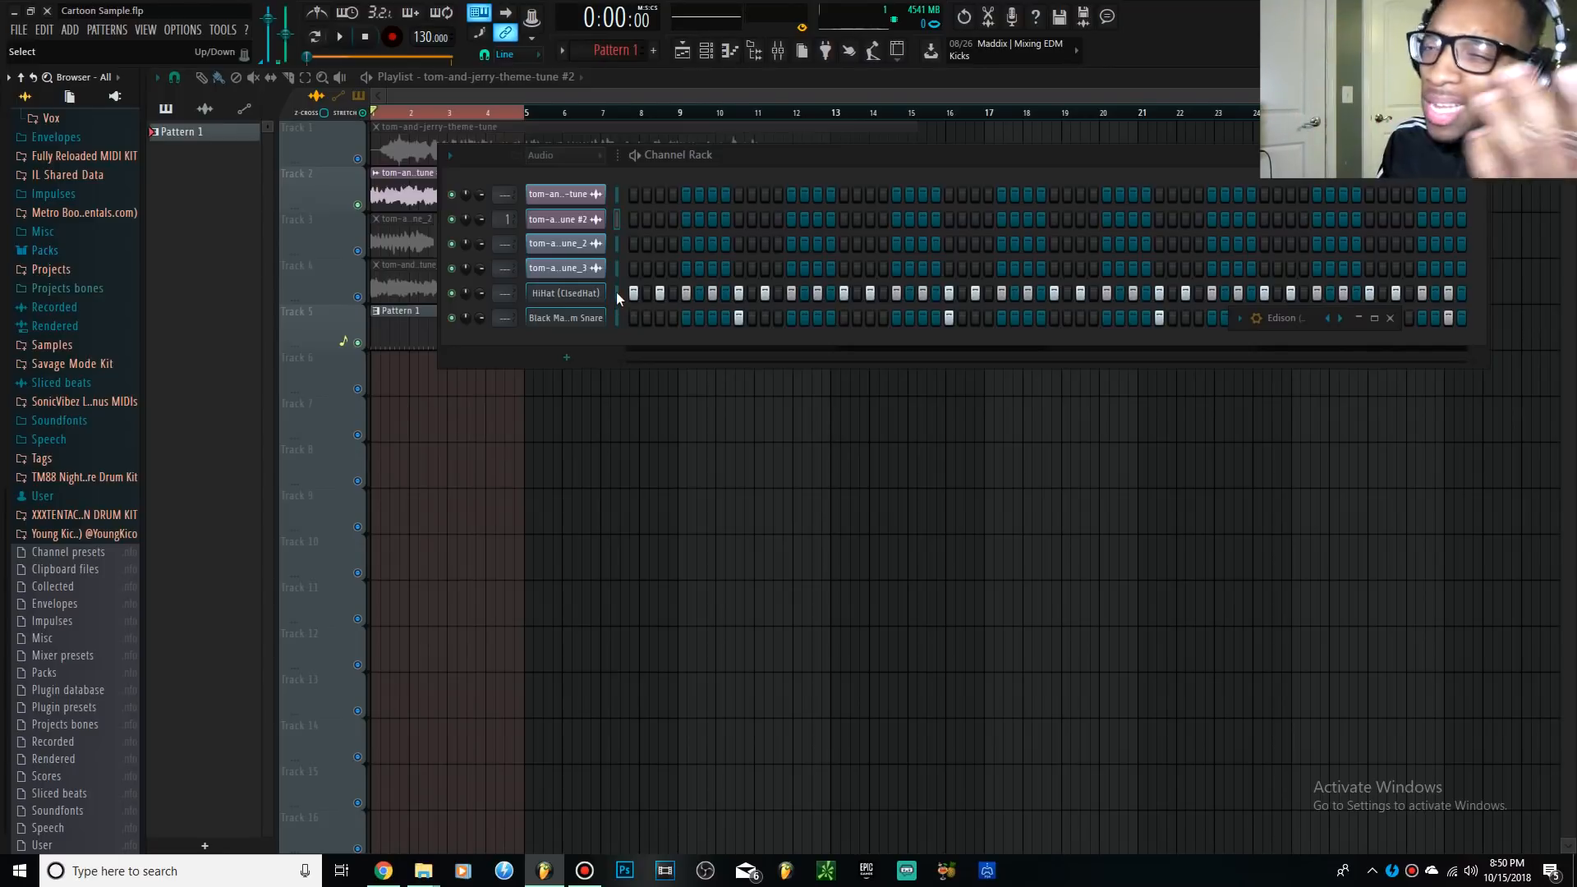
drag(1250, 321, 1267, 454)
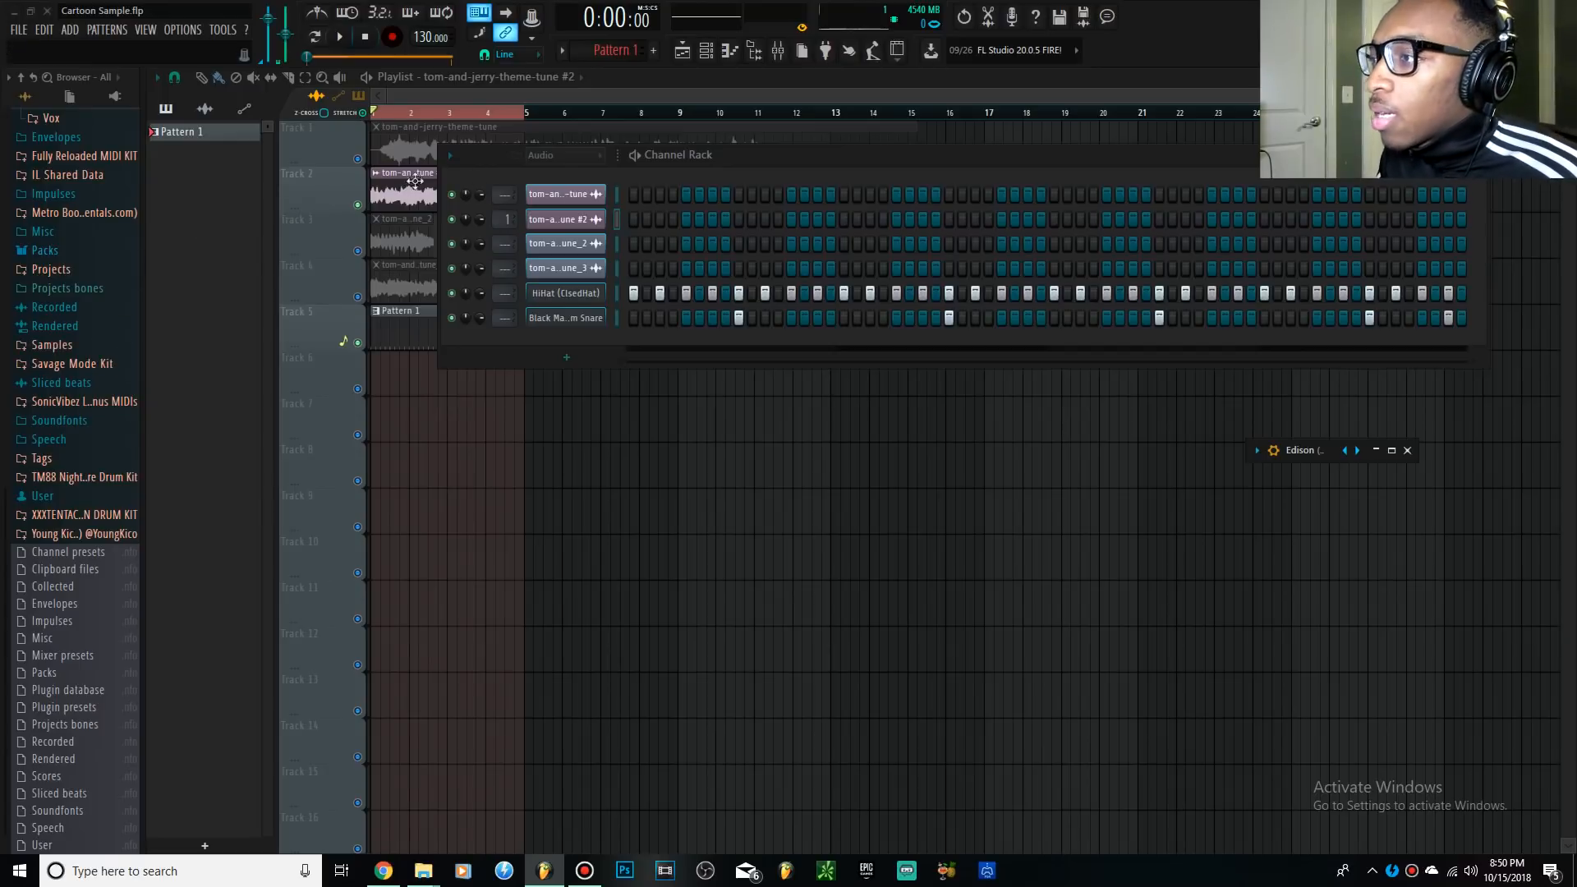
key(F6)
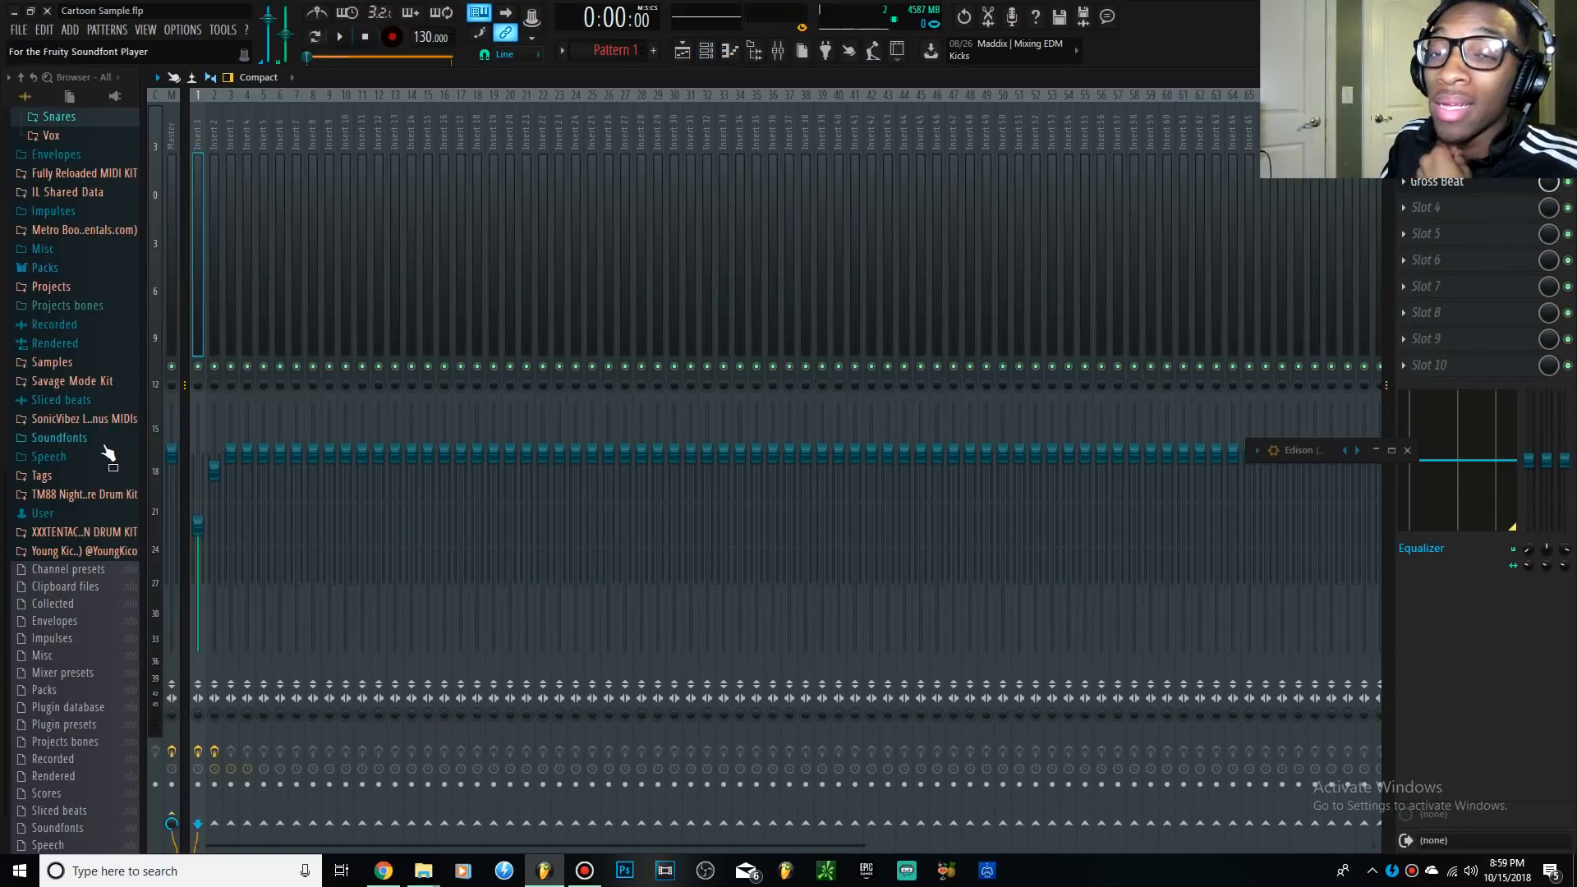
- Choose the 808 1 (Zaytoven) sample from the Young Kico drum kit's 02 808s folder
click(80, 552)
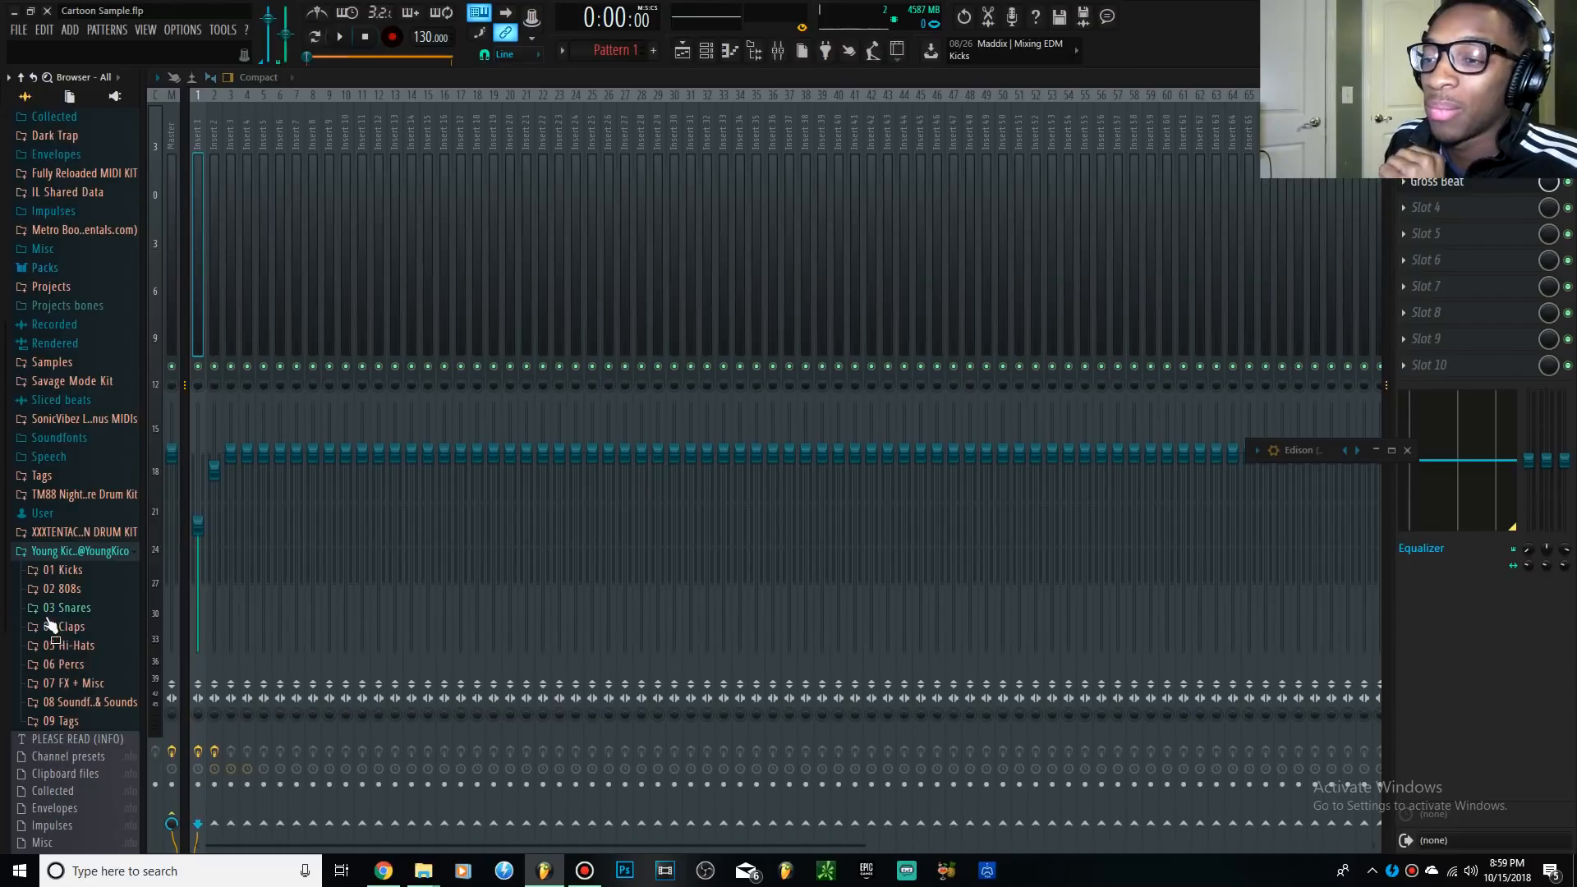
click(60, 590)
click(123, 624)
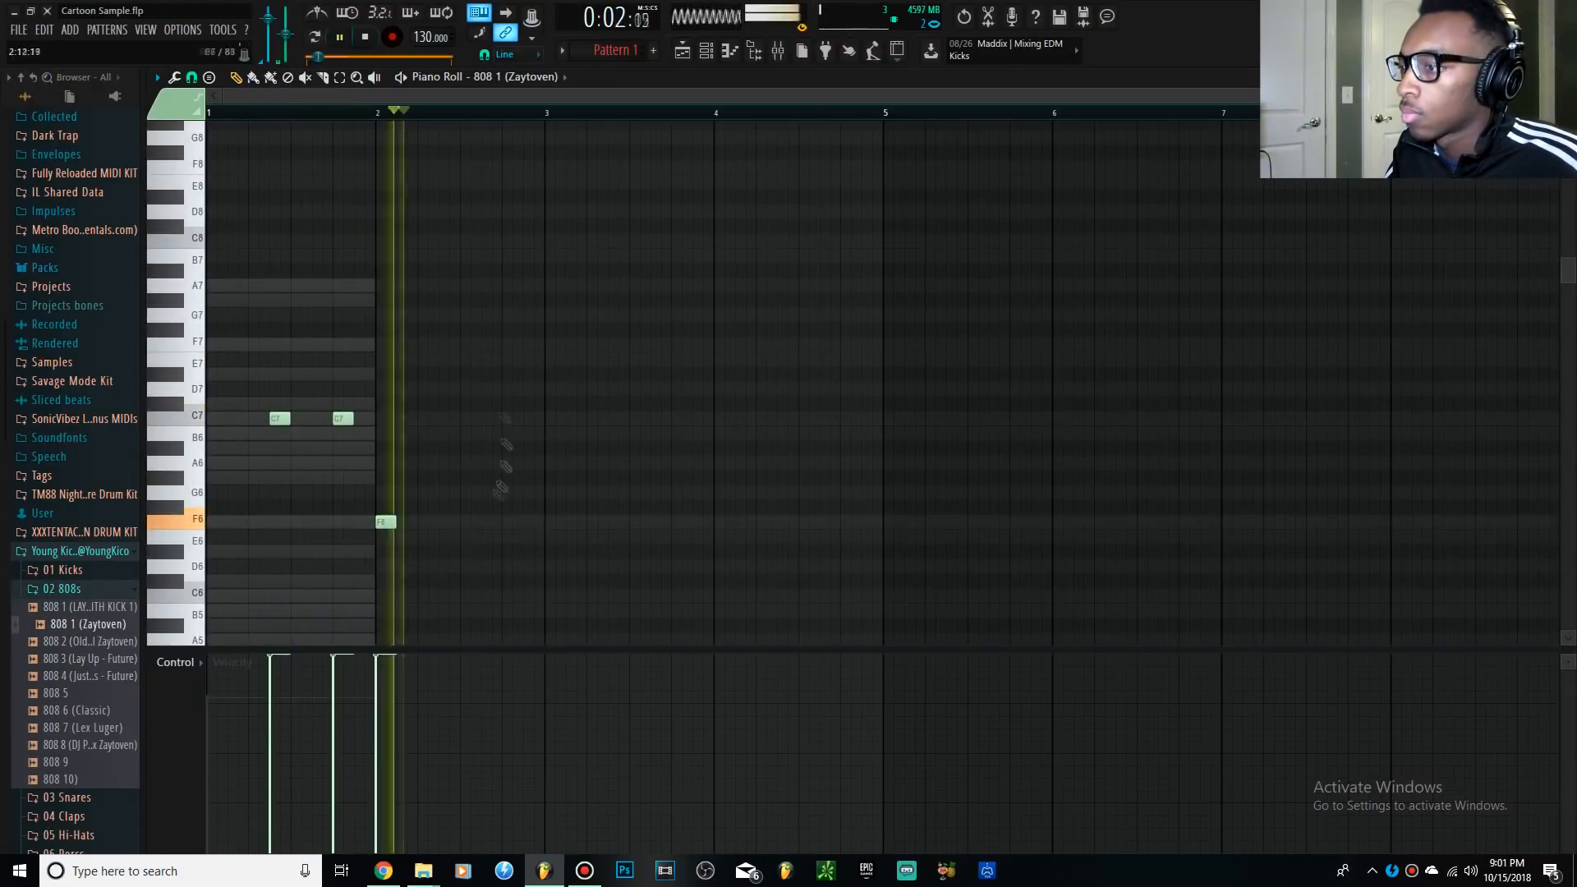
- Arrange the 808 line as two C7 notes in bar 1 and two G6 notes in bar 2
click(468, 492)
click(216, 418)
mouse_move(344, 418)
mouse_down()
mouse_move(298, 424)
mouse_move(318, 424)
mouse_up()
drag(383, 522, 384, 494)
click(426, 493)
right_click(470, 493)
right_click(427, 493)
right_click(280, 419)
click(482, 493)
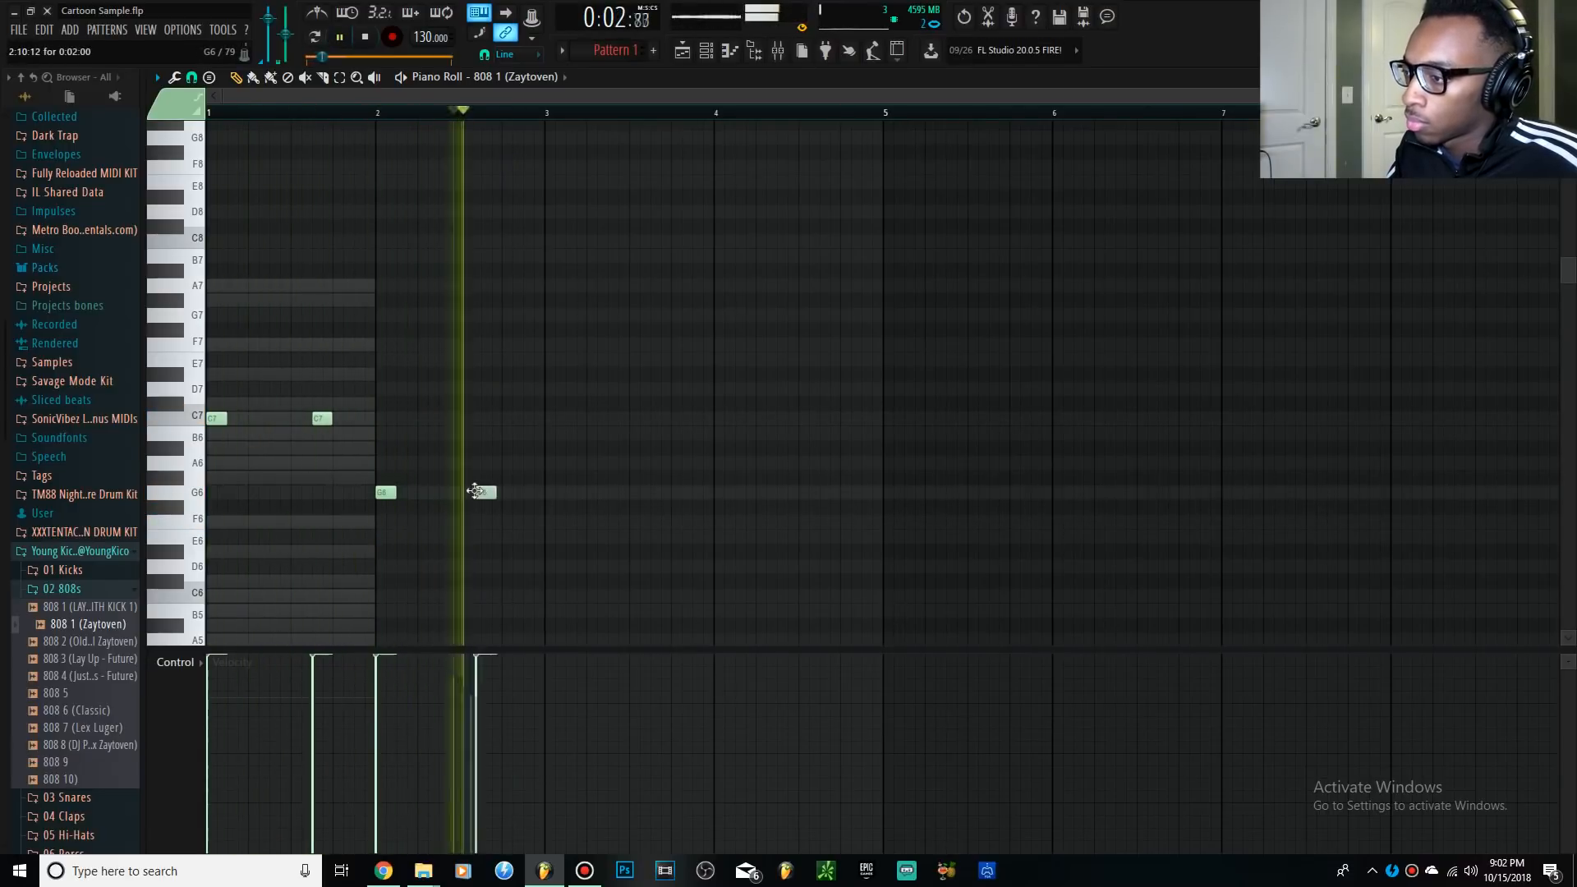
- Duplicate the 808 notes into bars 3 and 4 and transpose the whole line down two octaves
key(space)
drag(634, 538, 1, 318)
key(ctrl+b)
key(ctrl+Down)
key(ctrl+Down)
key(space)
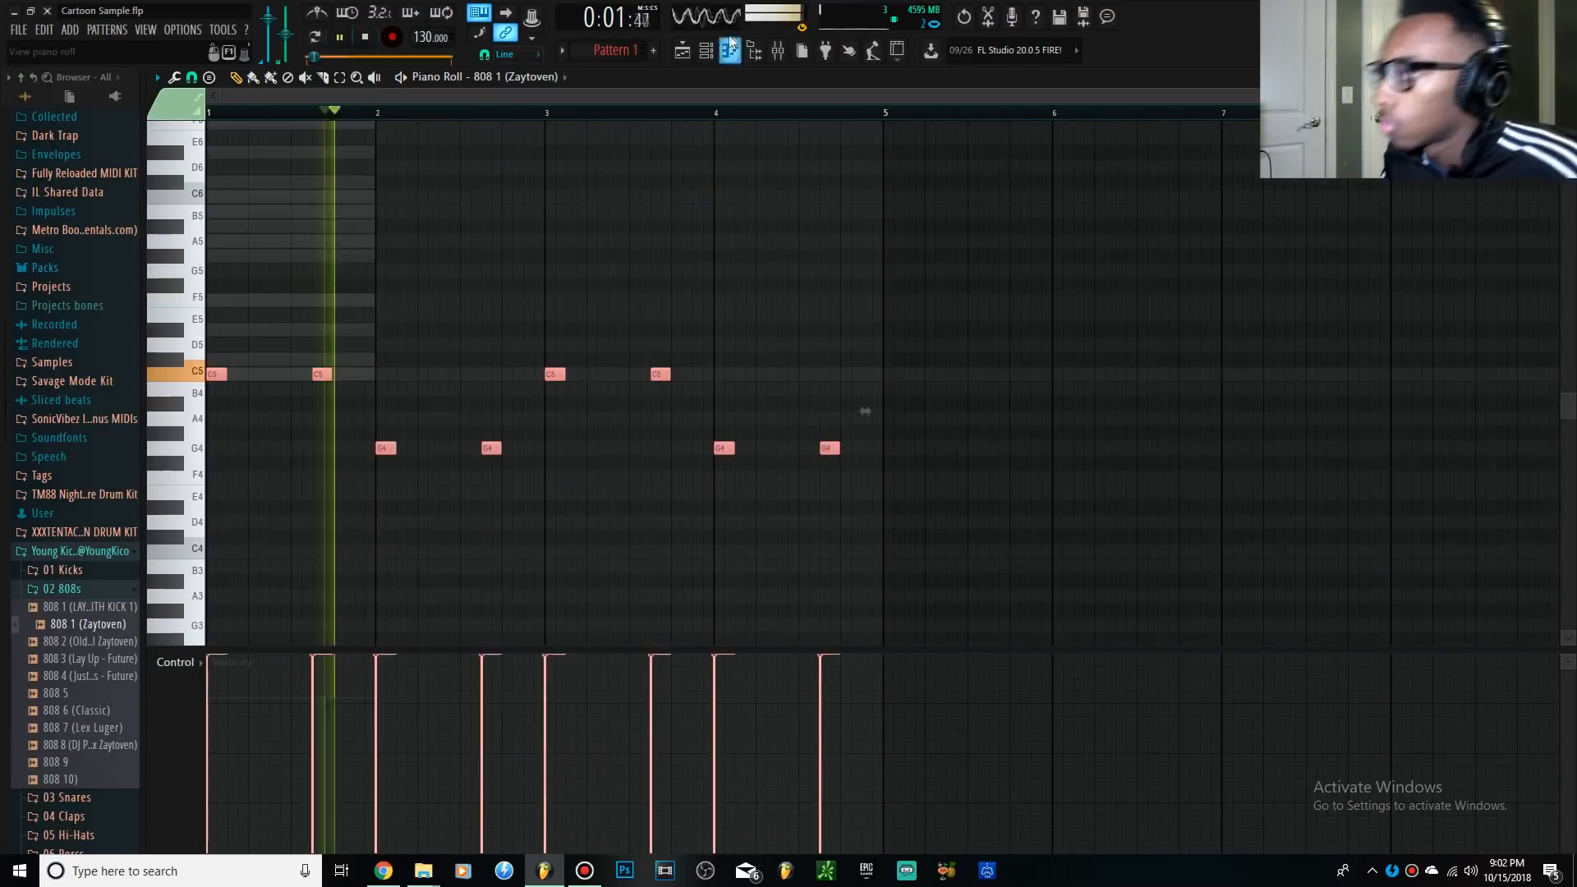
- Add extra C5 notes to the 808 line in bar 3 and shift bar 4's first G4 note forward in time
key(F6)
scroll(589, 449, up, 3)
key(F6)
click(616, 507)
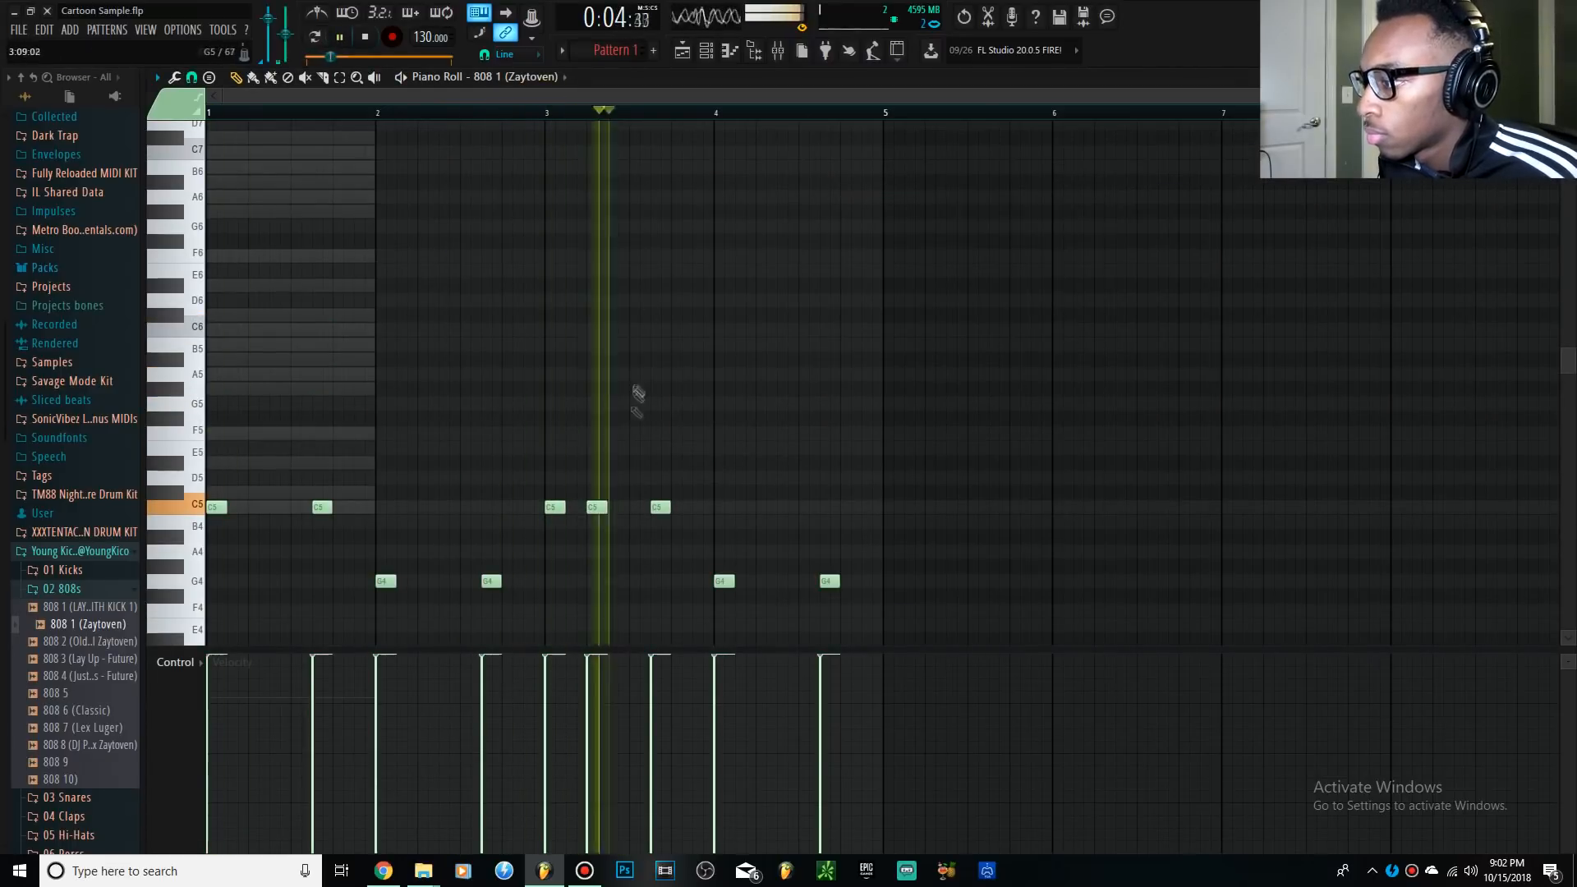
click(685, 507)
drag(687, 507, 676, 507)
drag(724, 581, 767, 582)
key(F9)
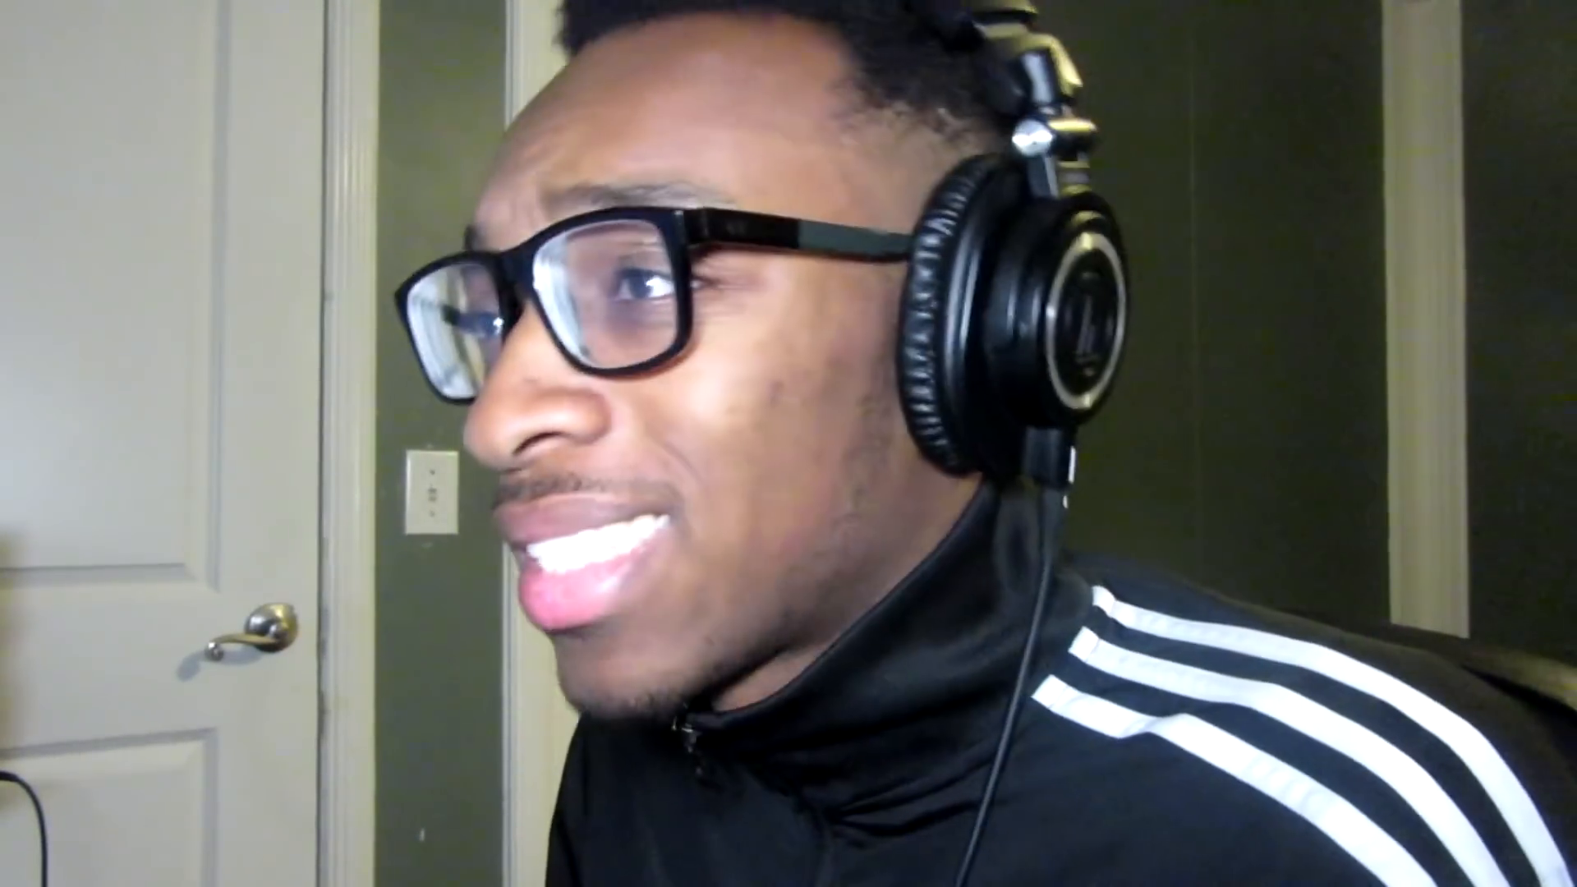
- Play back Pattern 1 to check the current beat, with a glance at the mixer
click(341, 37)
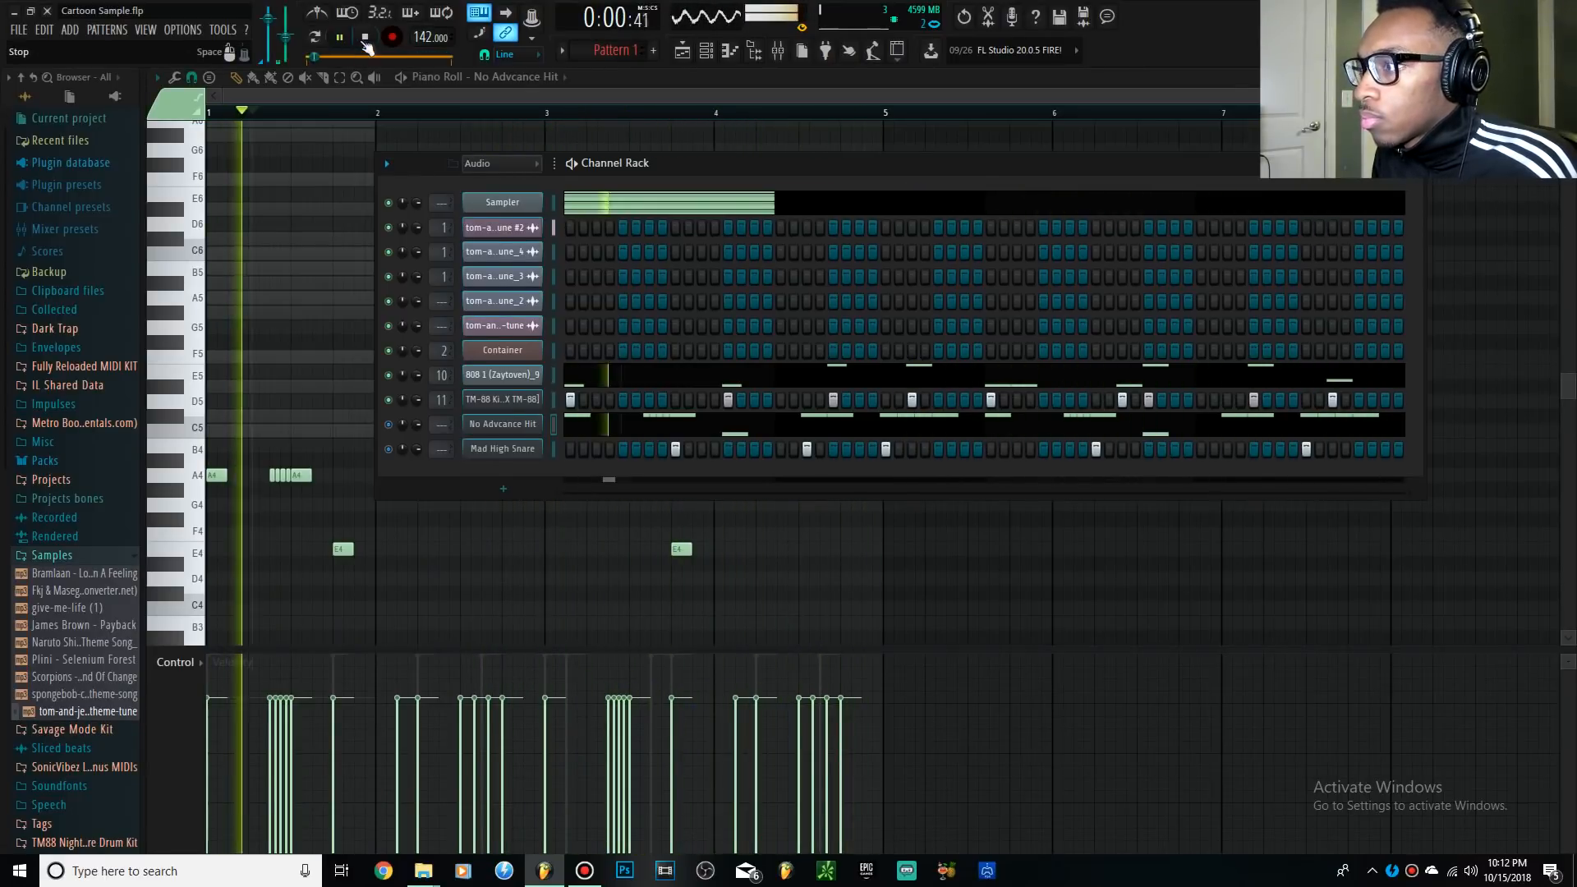
click(365, 37)
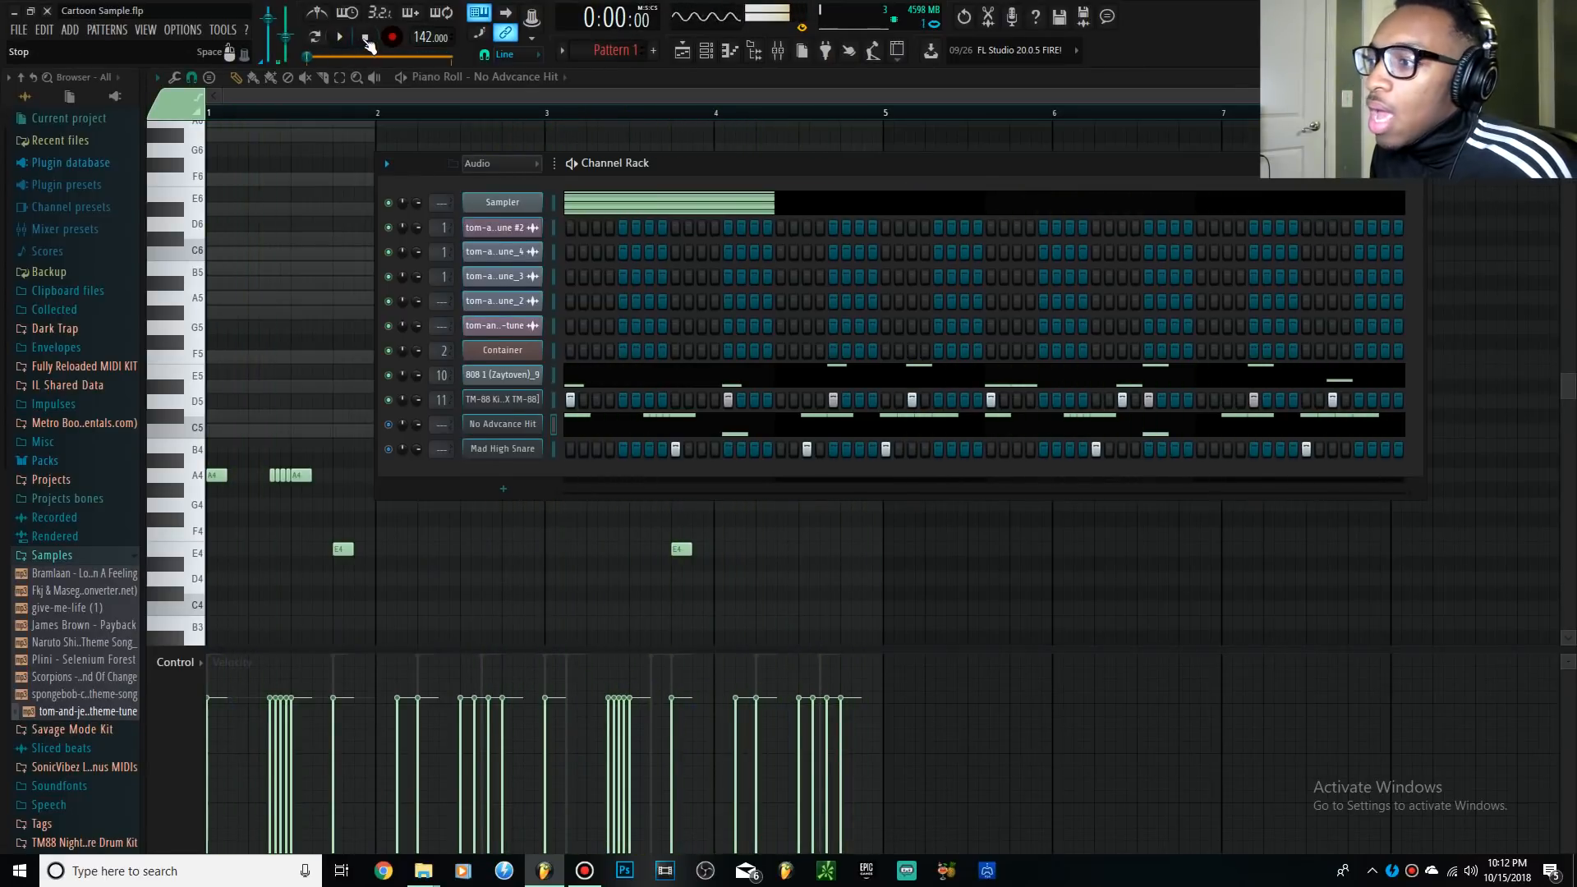
click(779, 51)
click(780, 52)
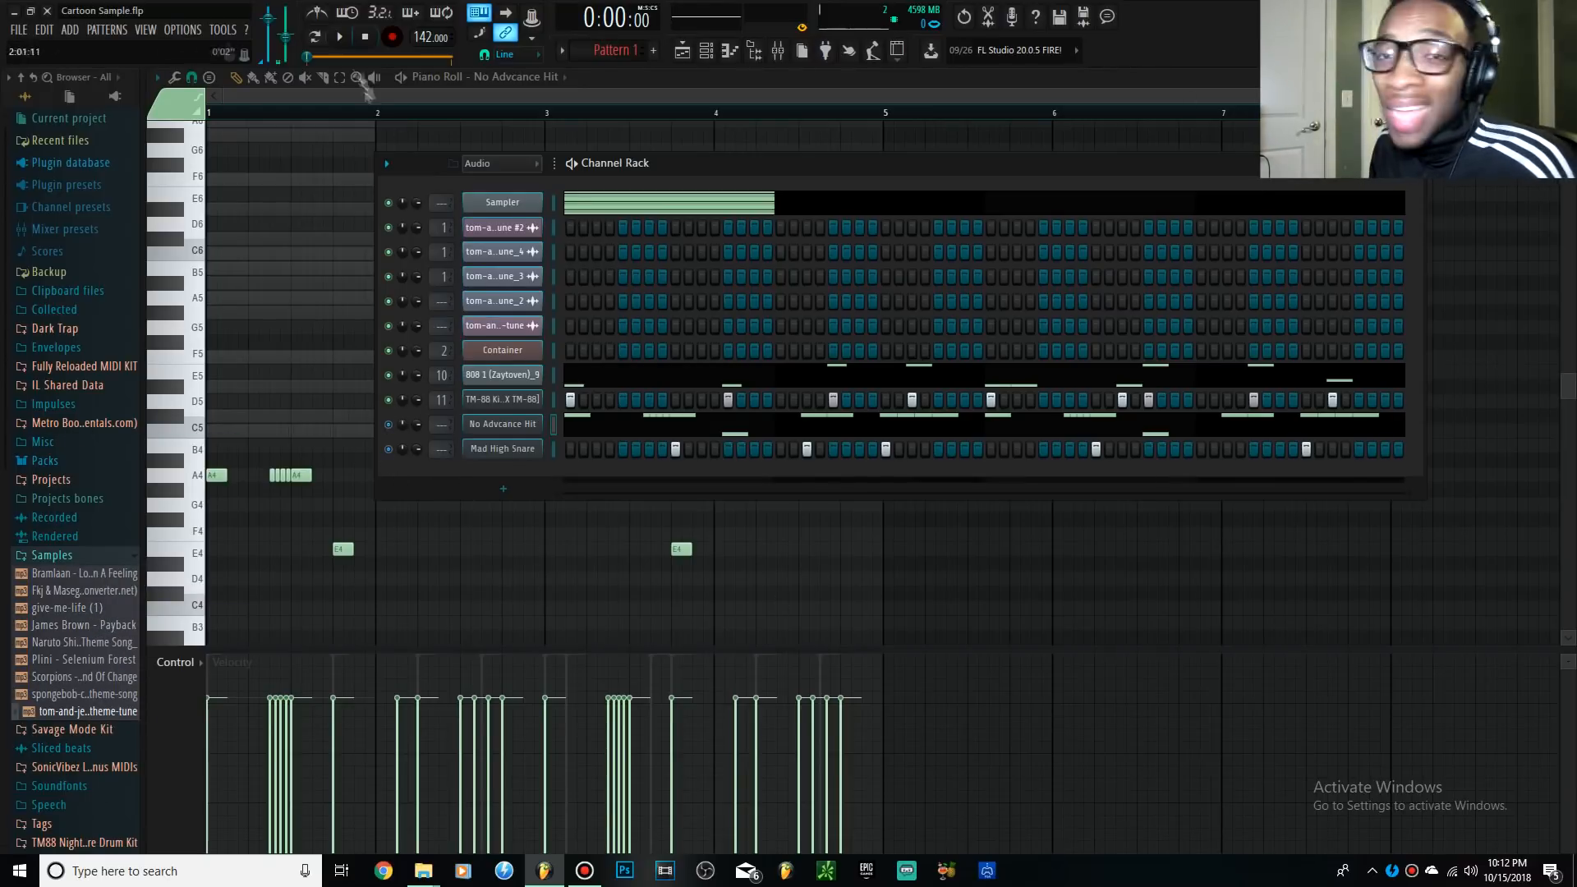
click(339, 36)
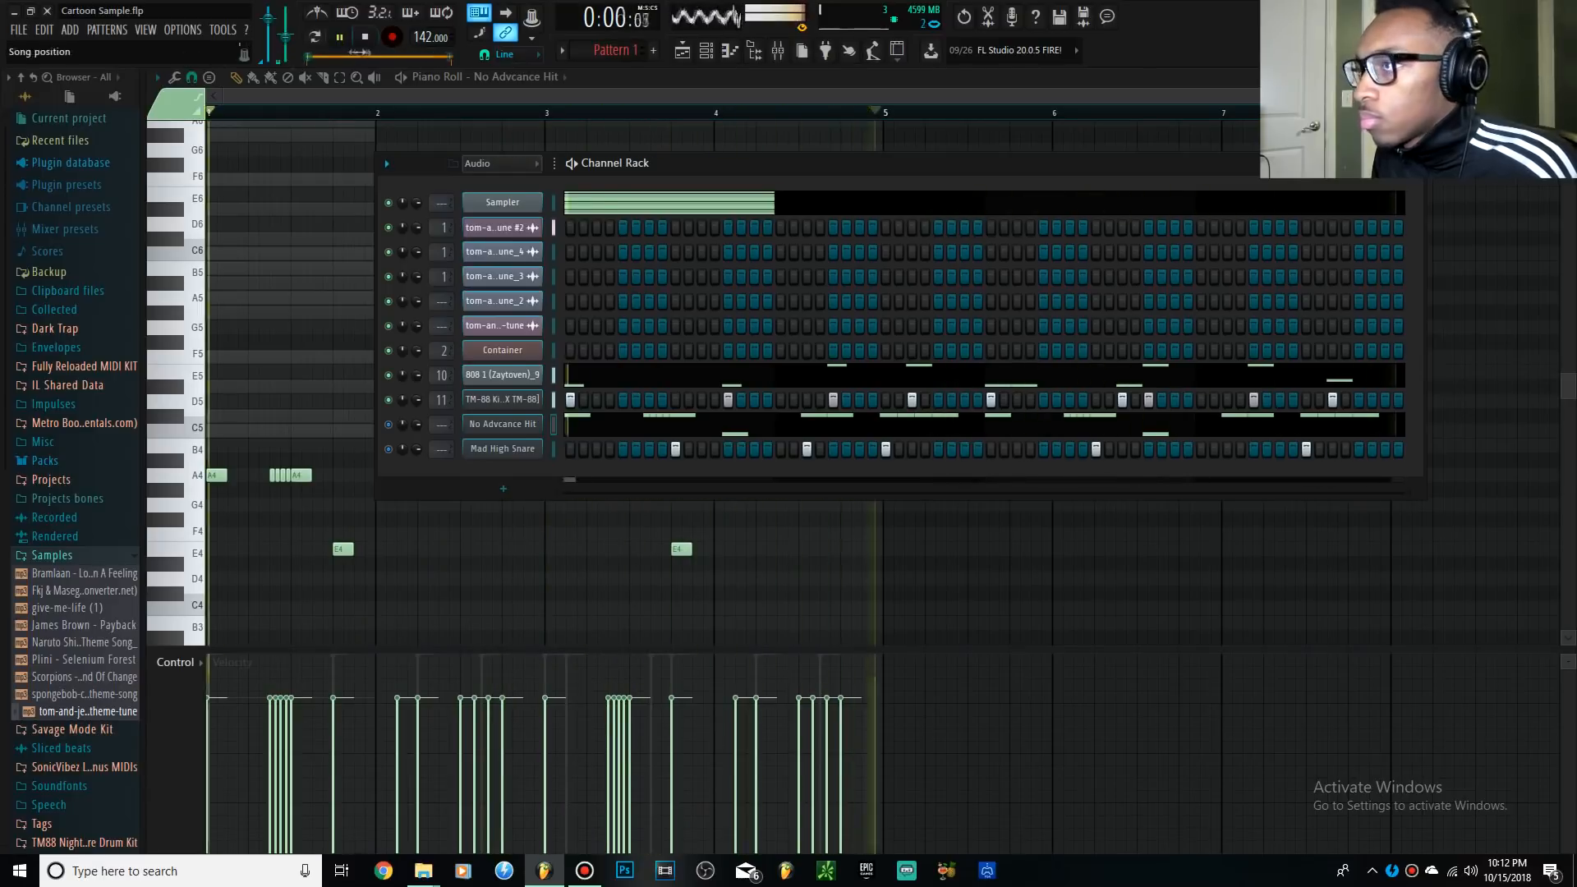
key(space)
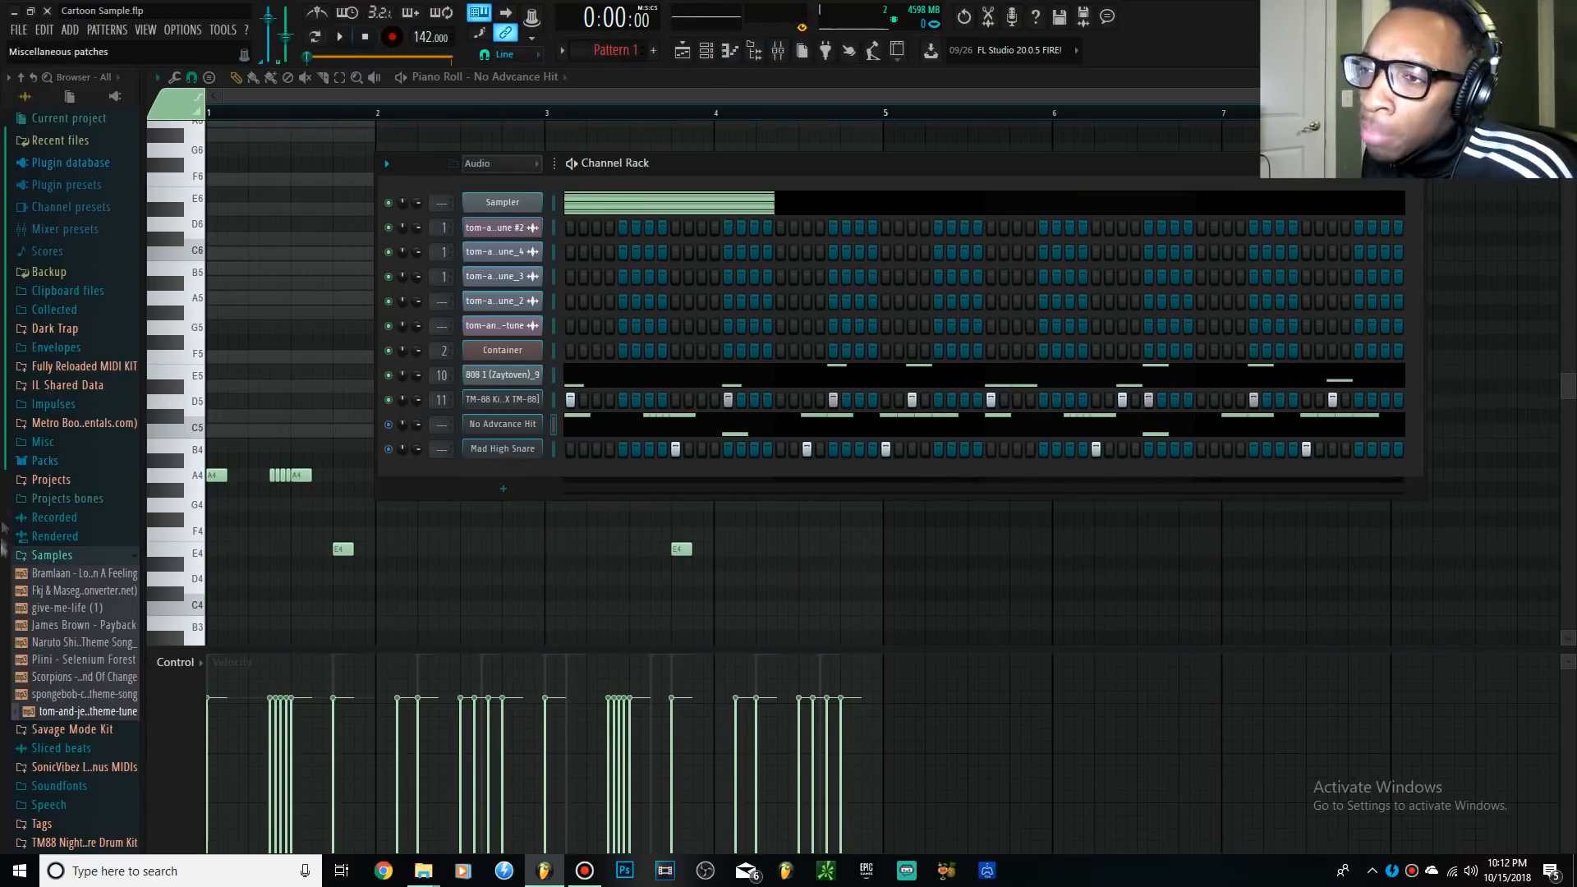
- Add the No Advcance Clap from the Savage Mode Kit as a new channel below Mad High Snare
click(97, 729)
click(92, 658)
drag(90, 641, 538, 484)
- Program No Advcance Clap hits on steps 9, 19, 25, 41 and 57, and add a Mad High Snare hit on step 47
click(675, 474)
key(space)
key(space)
key(space)
click(807, 474)
click(885, 474)
click(1095, 474)
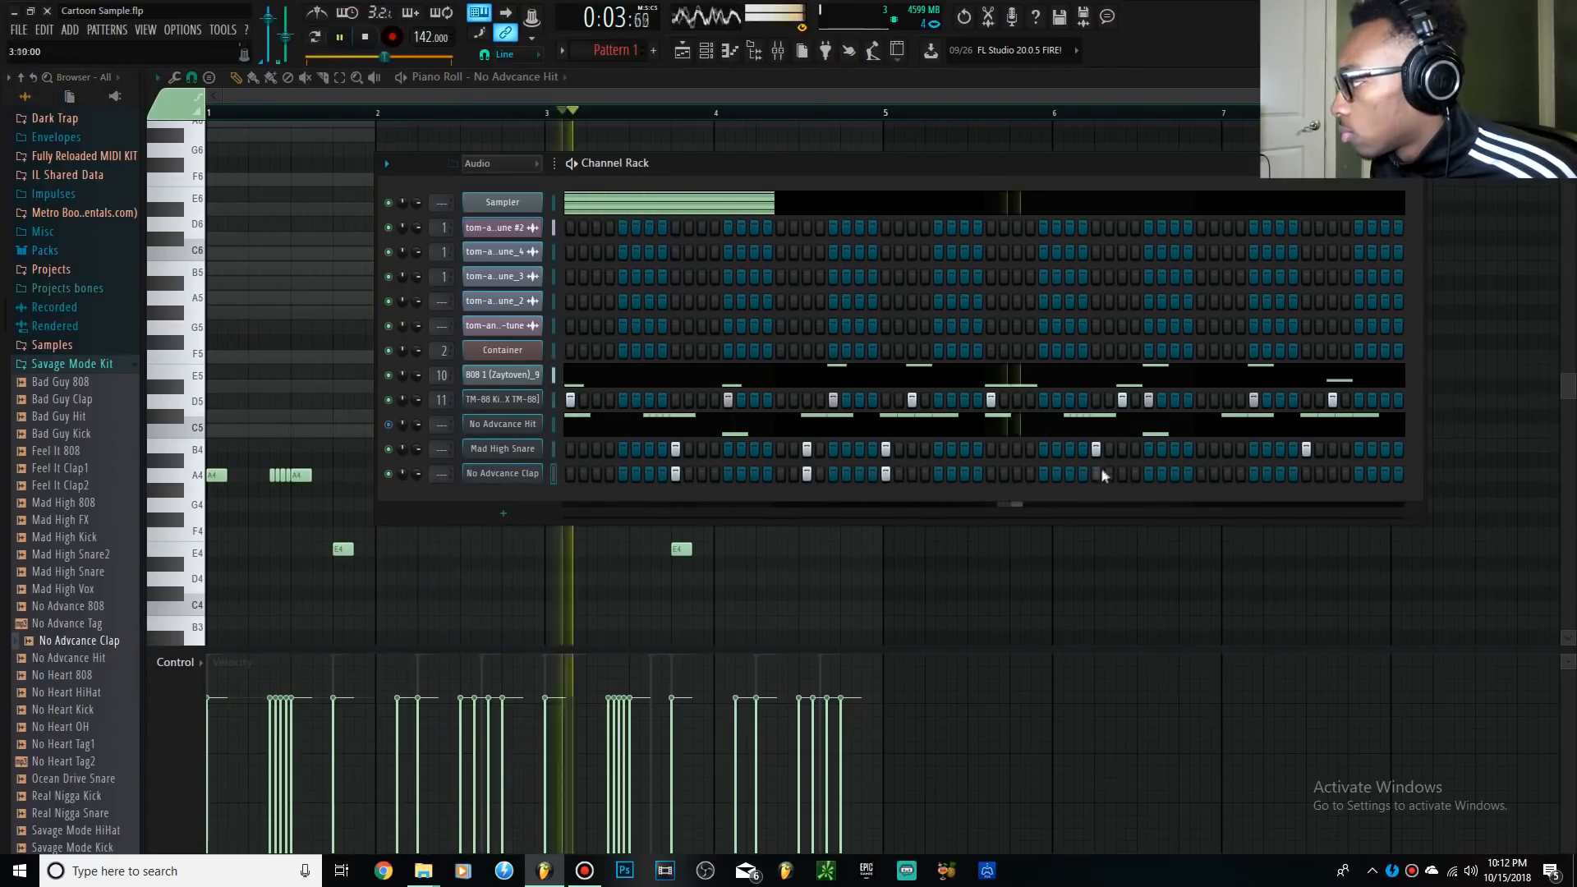
click(1306, 474)
click(1175, 449)
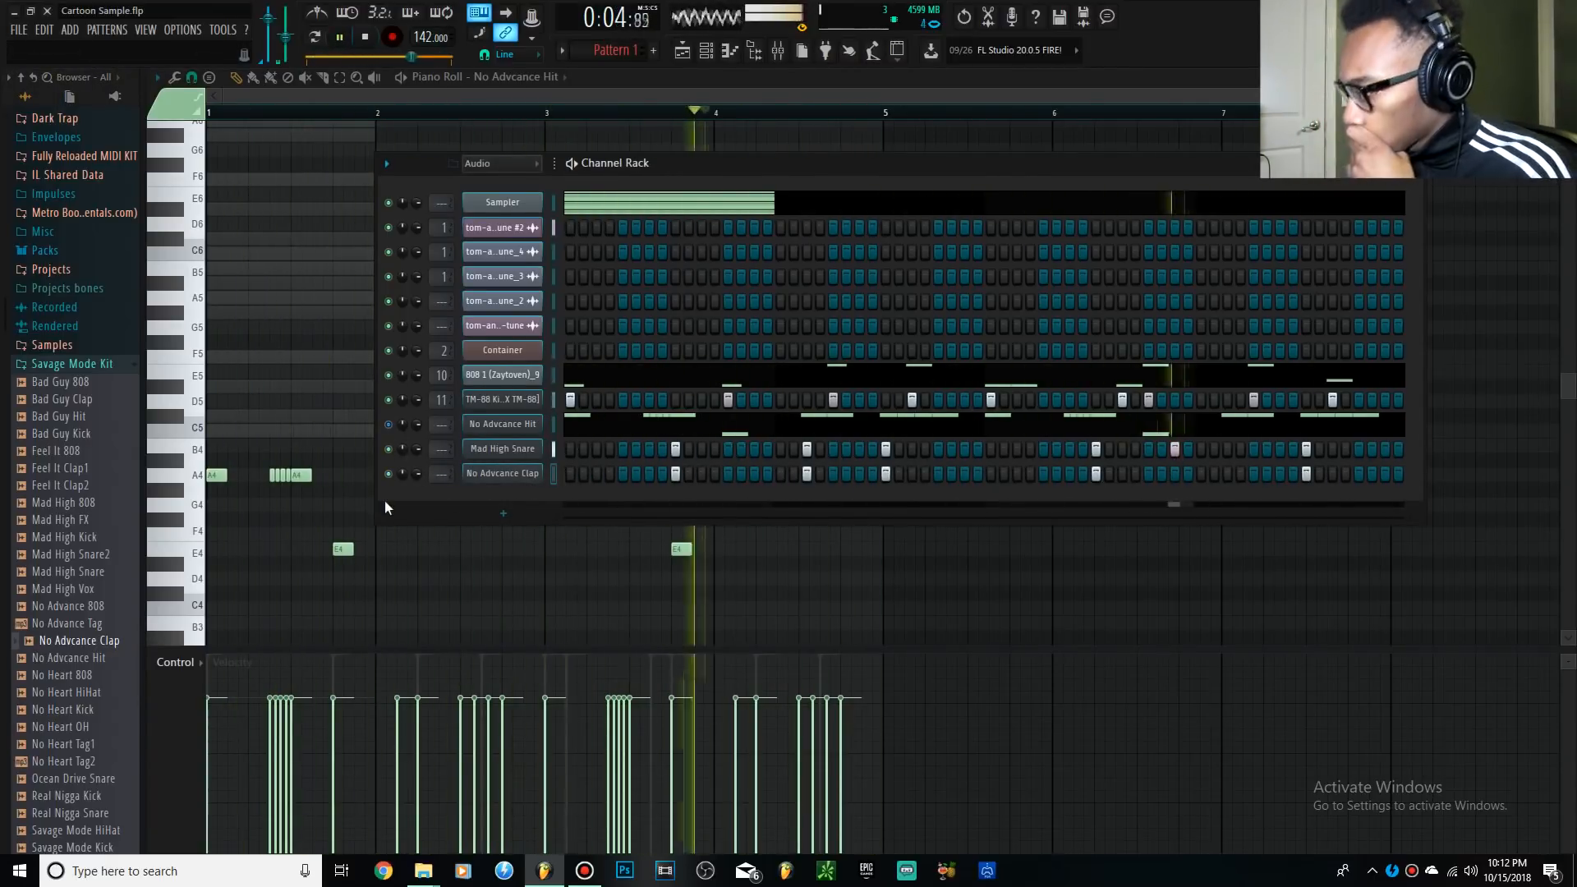
- Pitch the No Advcance Hit roll in bar 3 down through A4, G4, E4 and D4, and stretch the three E4 notes to bar 4
click(669, 430)
click(669, 430)
key(space)
scroll(584, 493, up, 4)
drag(676, 476, 674, 517)
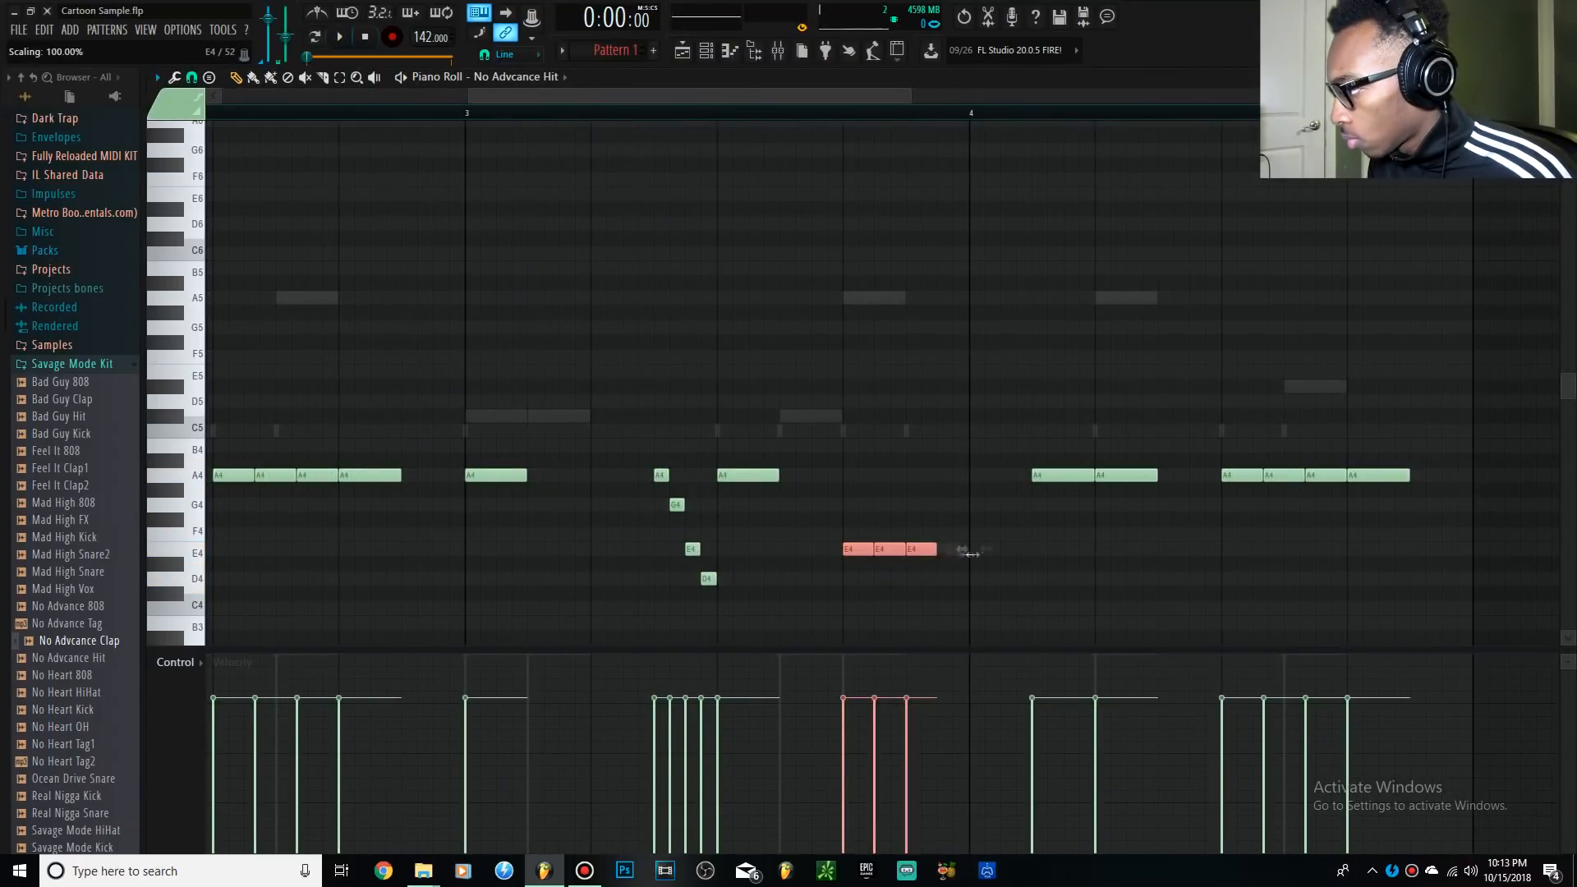
drag(963, 553, 995, 551)
key(space)
scroll(993, 552, down, 4)
key(space)
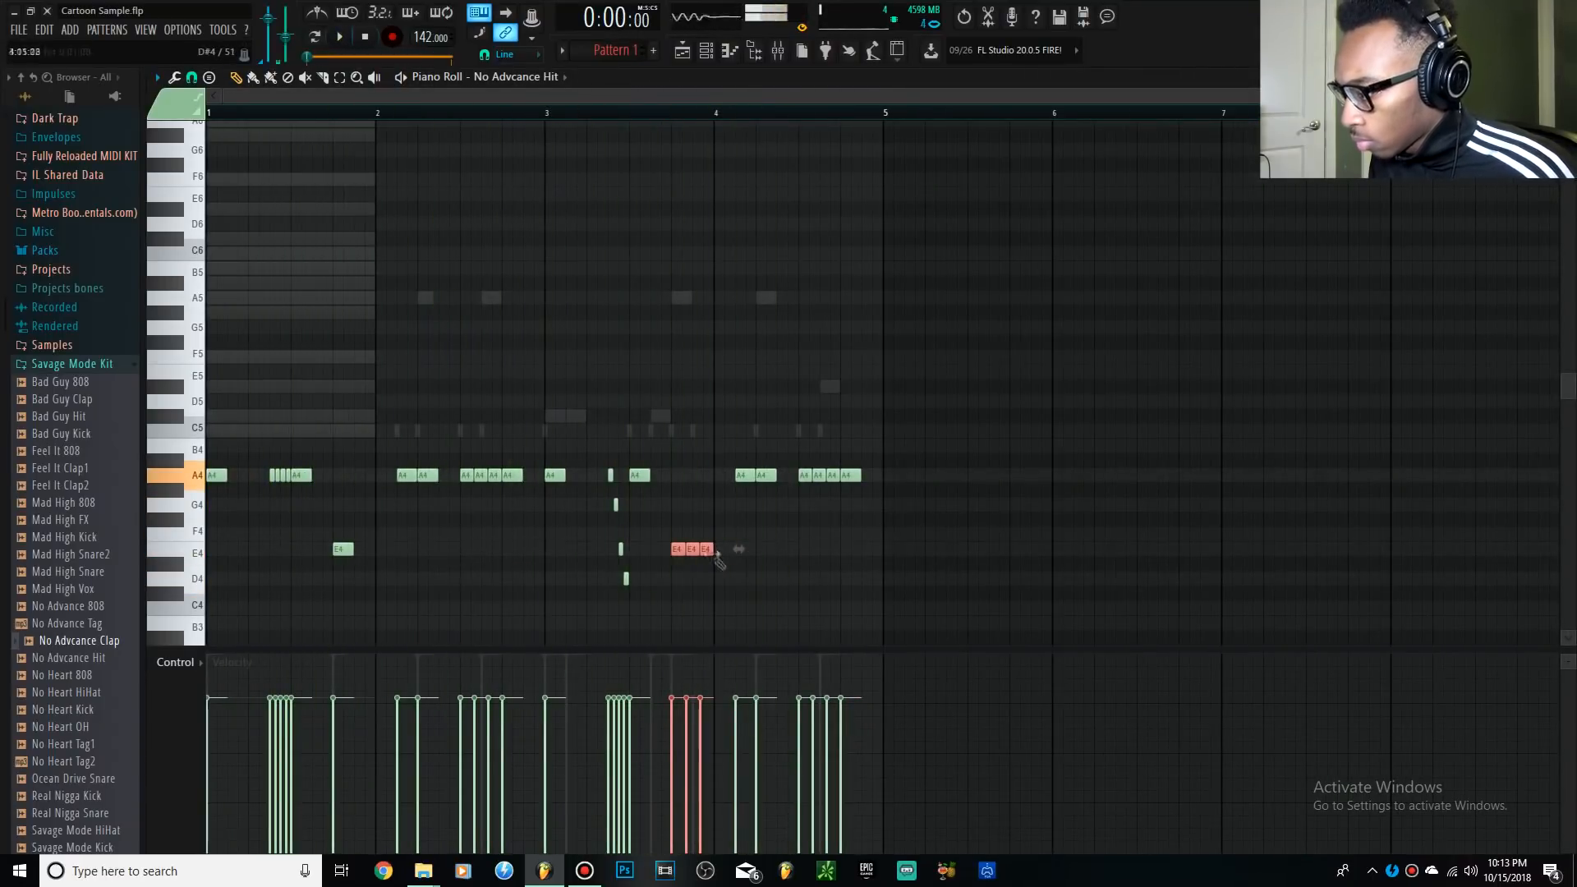